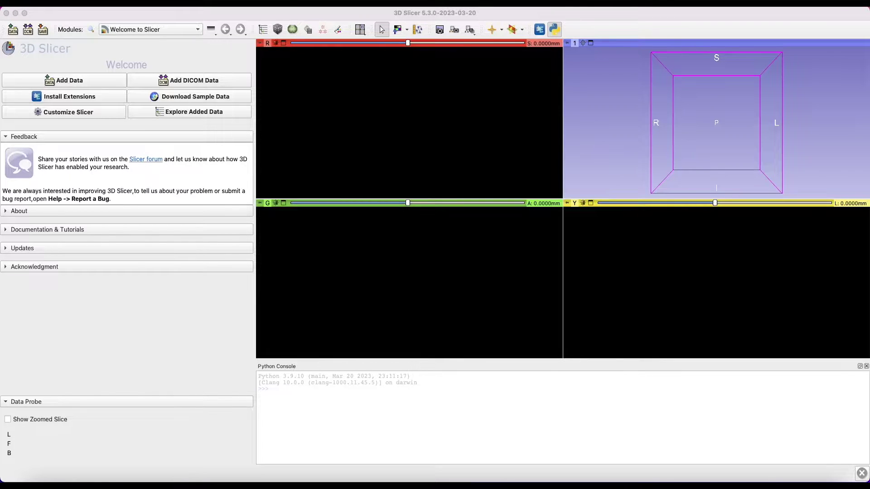
# Step: Load the CT volume volume-82_bil3-50_contrast into the scene and step through axial slices
pyautogui.moveTo(271, 129); pyautogui.dragTo(462, 164)
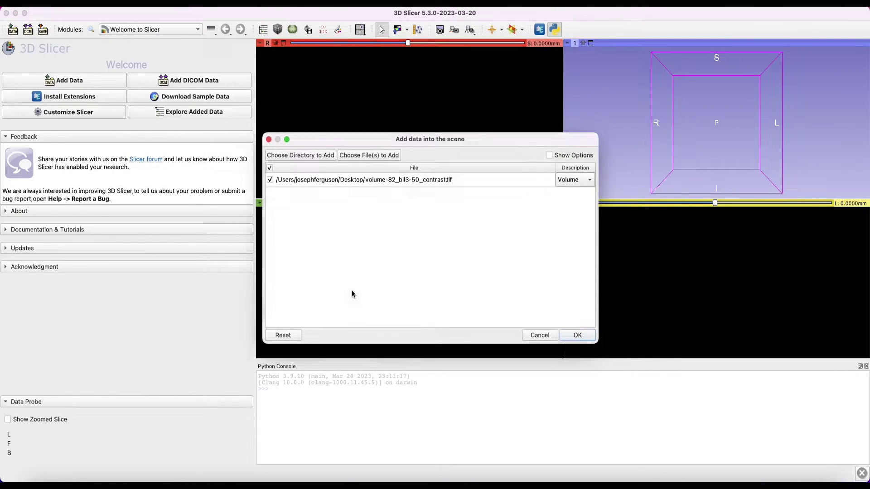
pyautogui.click(576, 335)
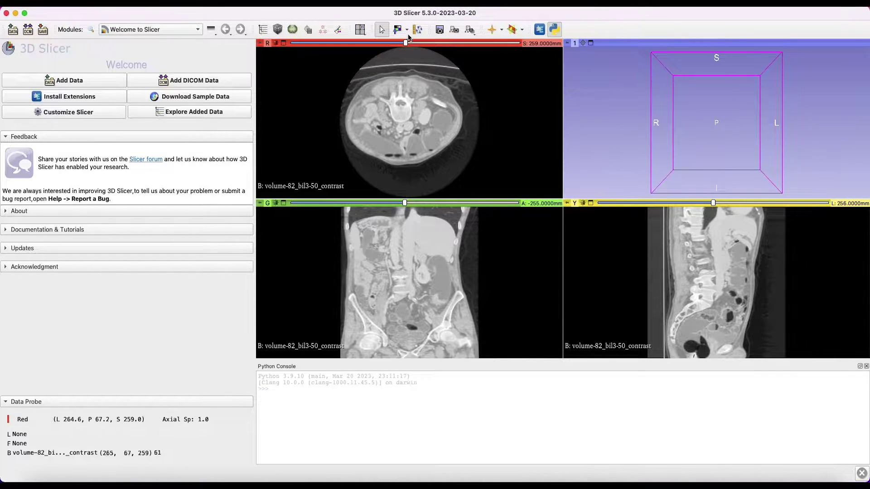
pyautogui.moveTo(406, 43); pyautogui.dragTo(519, 43)
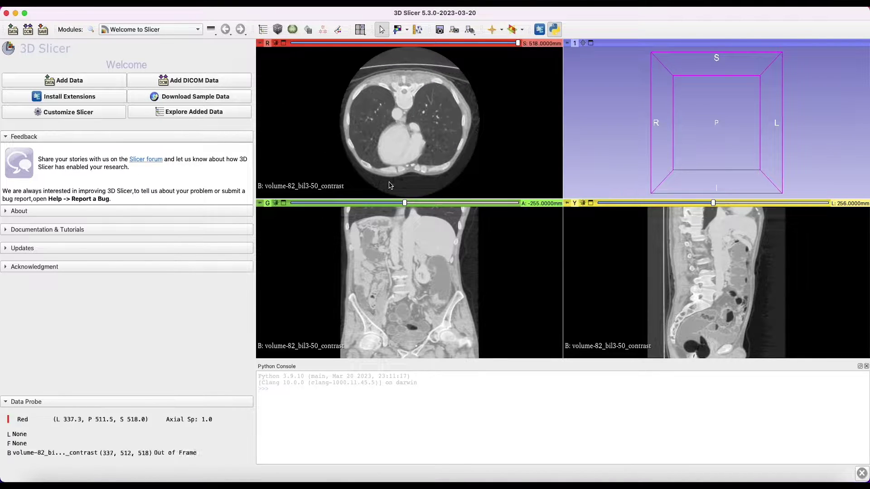
# Step: Maximize the axial view and bring it to the chest slice at S 518 mm
pyautogui.doubleClick(298, 121)
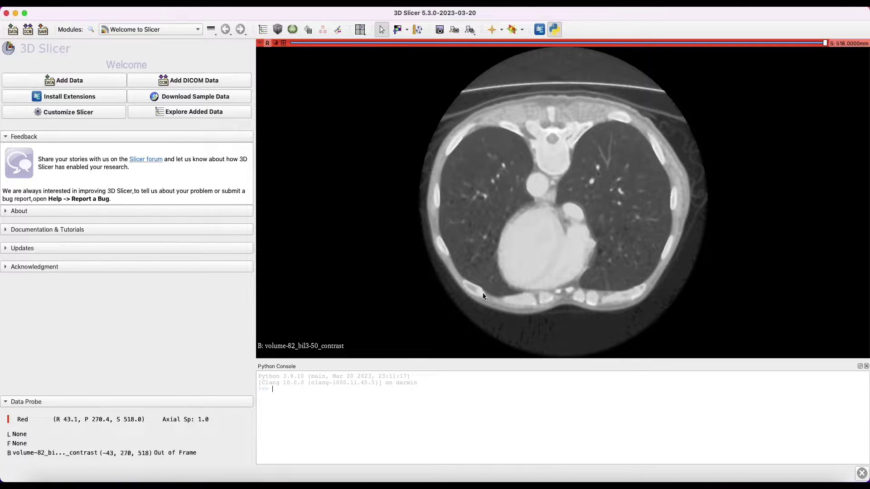
pyautogui.moveTo(824, 44); pyautogui.dragTo(786, 44)
pyautogui.click(810, 44)
pyautogui.moveTo(825, 44)
pyautogui.mouseDown()
pyautogui.moveTo(693, 47)
pyautogui.moveTo(826, 46)
pyautogui.mouseUp()
# Step: Switch to Segment Editor and add Segment_1 to a new segmentation, zooming into the left lung
pyautogui.click(167, 29)
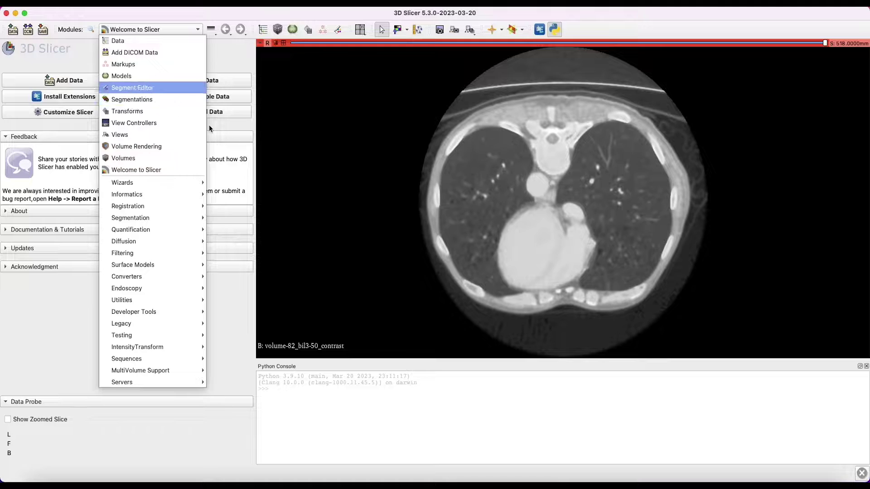
pyautogui.click(156, 86)
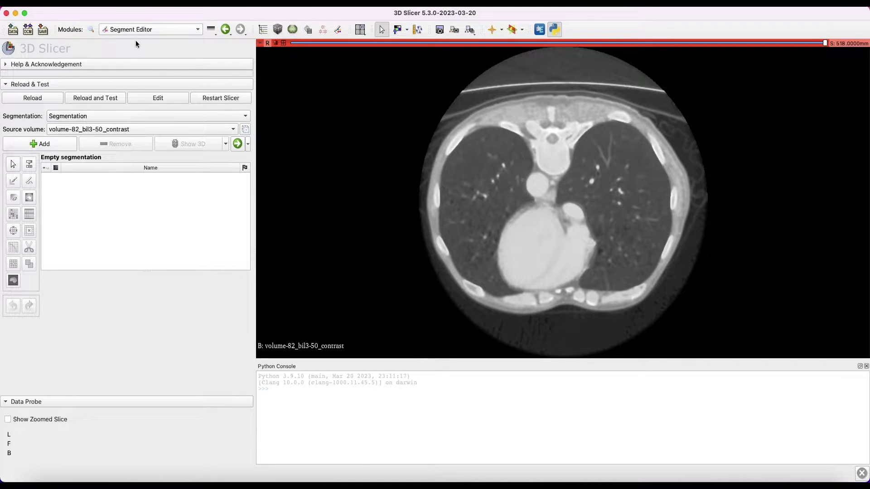
pyautogui.click(146, 28)
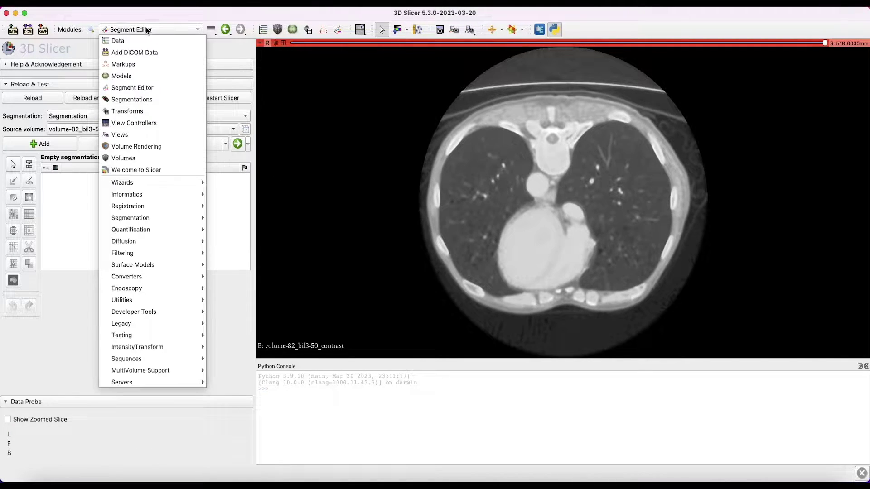
pyautogui.click(139, 88)
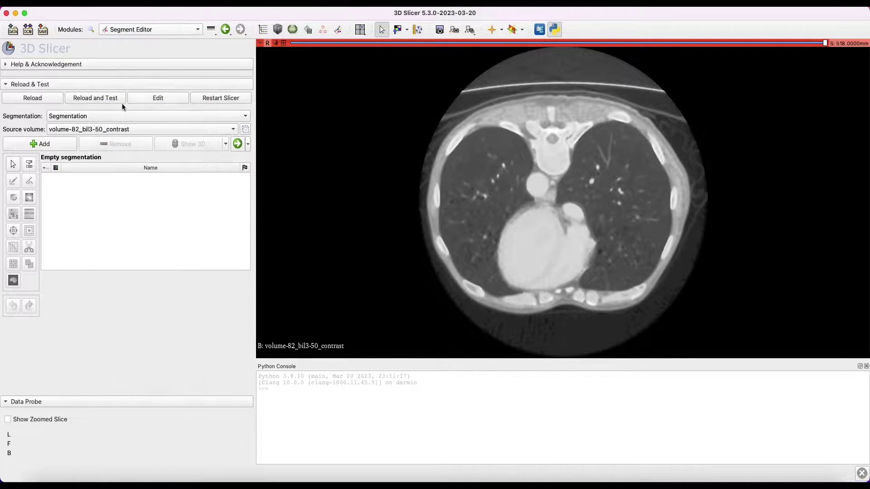
pyautogui.click(54, 144)
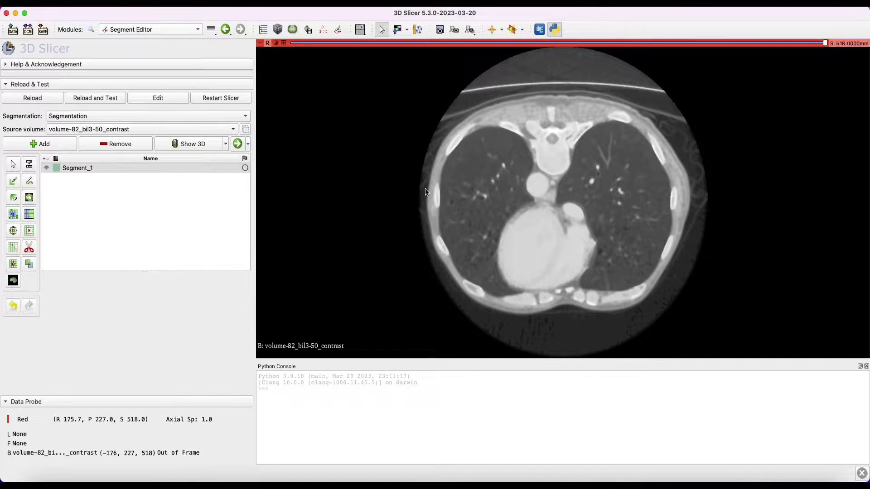
pyautogui.keyDown('ctrl'); pyautogui.scroll(5, 418, 139); pyautogui.keyUp('ctrl')
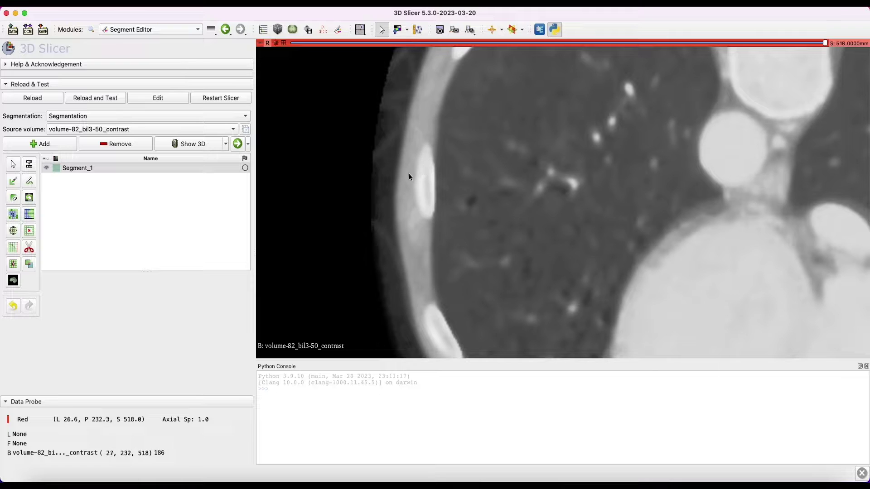
# Step: Paint the rib cross-section into Segment_1 with a 2% diameter brush
pyautogui.click(14, 181)
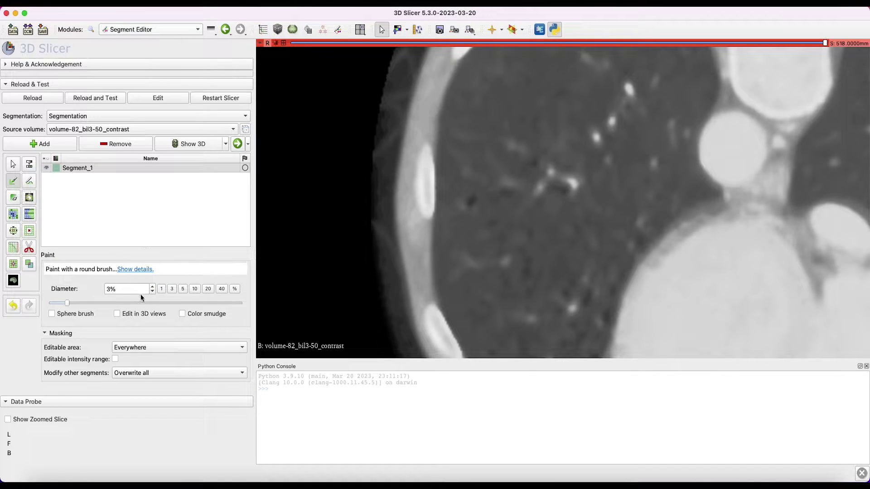
pyautogui.click(152, 291)
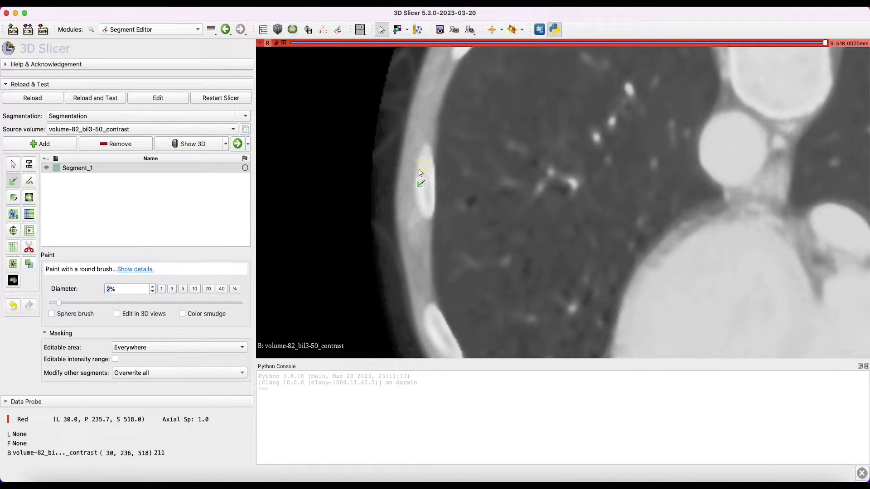
pyautogui.keyDown('ctrl'); pyautogui.scroll(-1, 419, 176); pyautogui.keyUp('ctrl')
pyautogui.keyDown('ctrl'); pyautogui.scroll(1, 425, 159); pyautogui.keyUp('ctrl')
pyautogui.moveTo(429, 144); pyautogui.dragTo(420, 208)
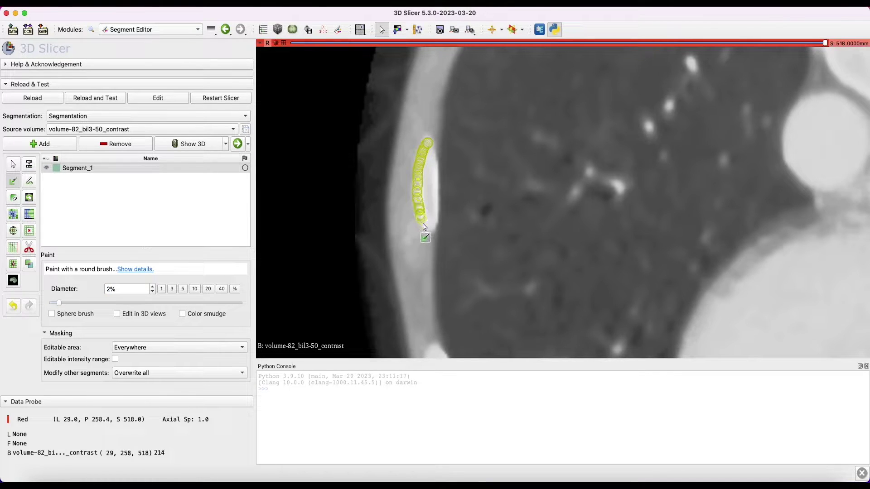
pyautogui.moveTo(425, 227)
pyautogui.mouseDown()
pyautogui.moveTo(434, 221)
pyautogui.moveTo(429, 149)
pyautogui.moveTo(426, 198)
pyautogui.mouseUp()
pyautogui.moveTo(414, 234); pyautogui.dragTo(414, 234)
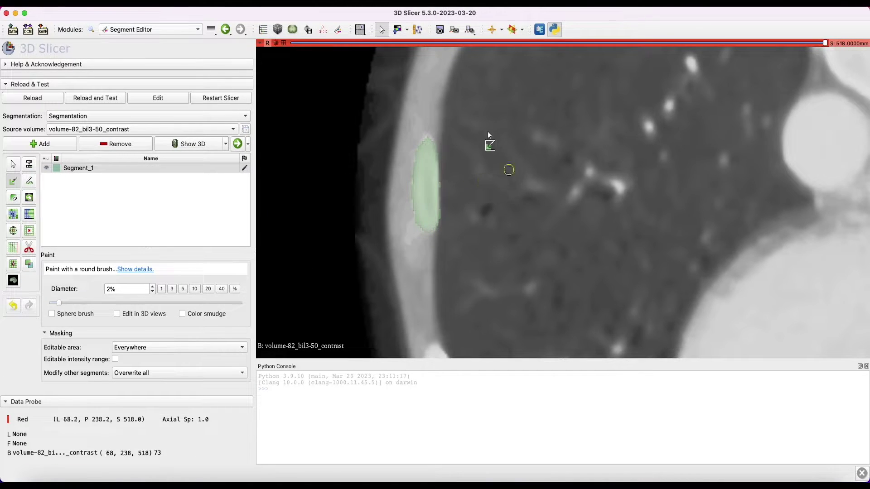
# Step: Erase the stray painted line from the lung tissue
pyautogui.moveTo(486, 128); pyautogui.dragTo(568, 243)
pyautogui.click(13, 198)
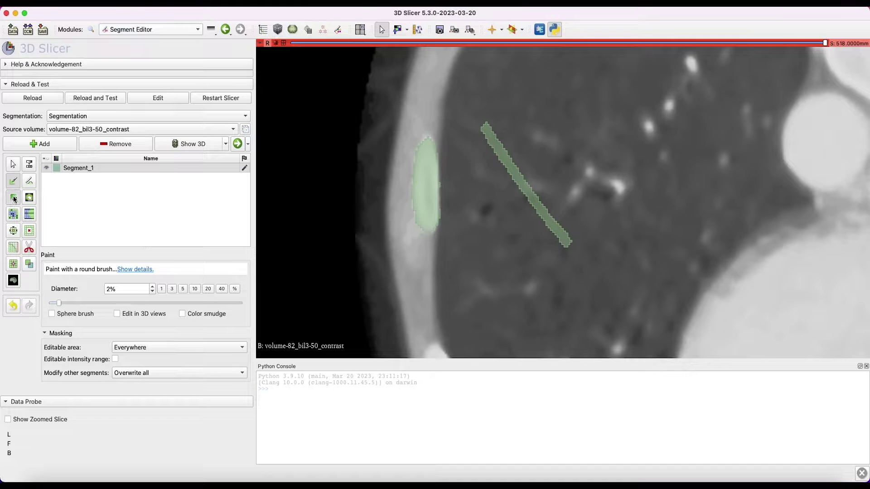
pyautogui.moveTo(485, 135)
pyautogui.mouseDown()
pyautogui.moveTo(482, 141)
pyautogui.moveTo(495, 138)
pyautogui.moveTo(564, 245)
pyautogui.moveTo(560, 238)
pyautogui.moveTo(553, 272)
pyautogui.mouseUp()
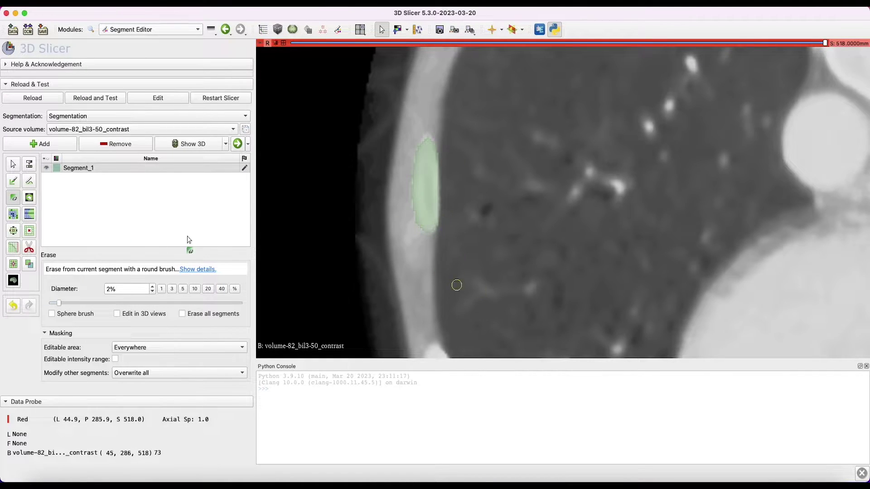
# Step: Paint the rib on a lower axial slice, touching it up with Erase
pyautogui.click(13, 181)
pyautogui.scroll(-10, 575, 194)
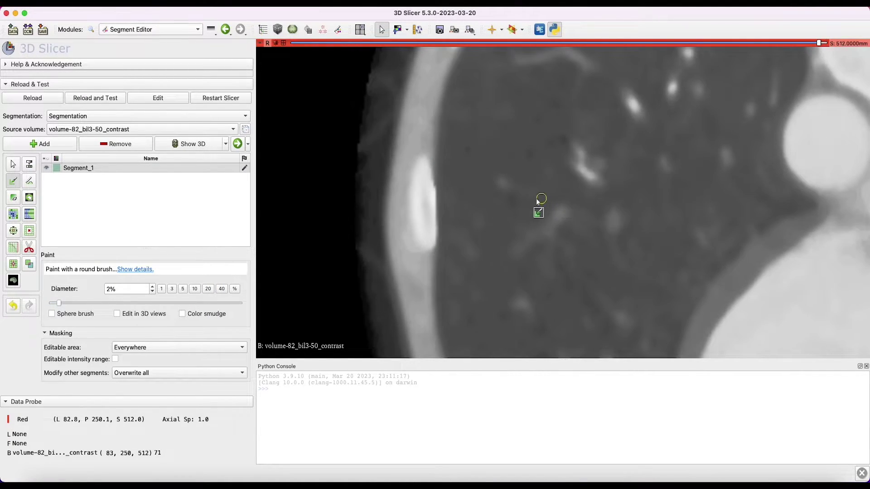
pyautogui.scroll(2, 436, 195)
pyautogui.moveTo(428, 186)
pyautogui.mouseDown()
pyautogui.moveTo(423, 169)
pyautogui.moveTo(413, 222)
pyautogui.moveTo(431, 249)
pyautogui.moveTo(423, 172)
pyautogui.moveTo(428, 253)
pyautogui.mouseUp()
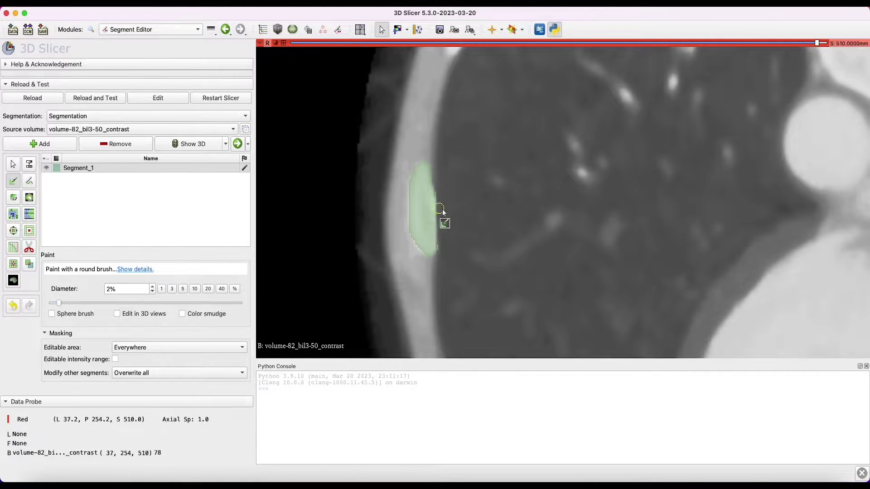
pyautogui.click(13, 197)
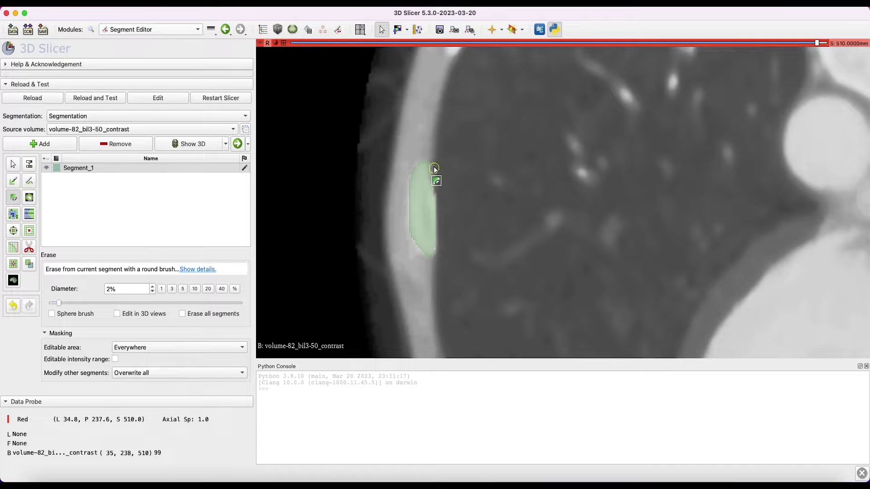
pyautogui.click(13, 180)
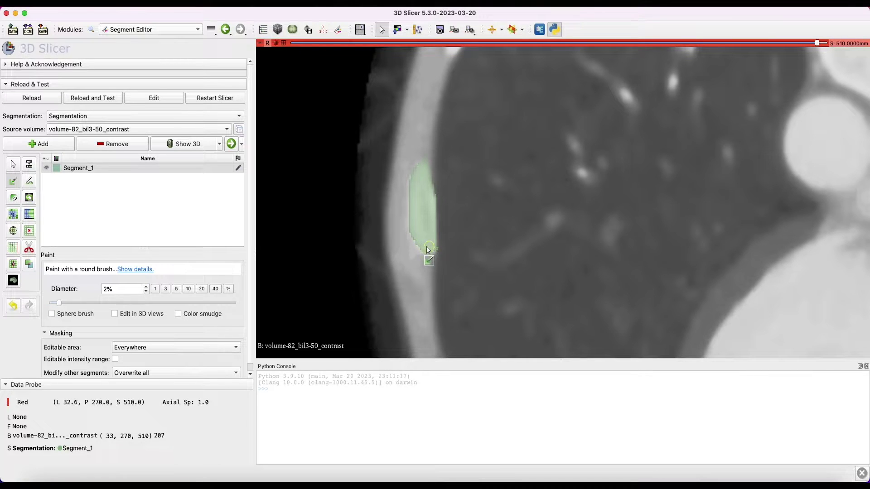
# Step: Paint the rib on a further slice and erase excess paint beside the bone
pyautogui.scroll(-2, 425, 249)
pyautogui.scroll(-4, 425, 249)
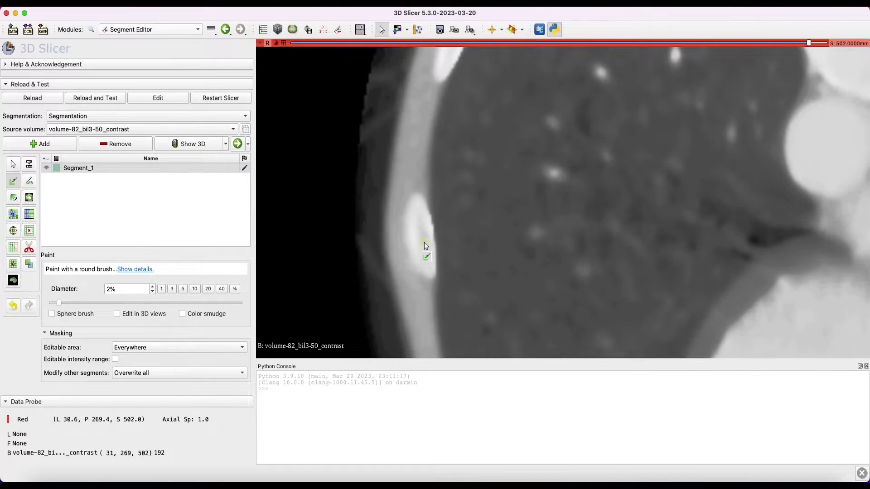
pyautogui.moveTo(417, 194)
pyautogui.mouseDown()
pyautogui.moveTo(411, 244)
pyautogui.moveTo(429, 268)
pyautogui.moveTo(421, 198)
pyautogui.moveTo(427, 210)
pyautogui.moveTo(422, 260)
pyautogui.moveTo(418, 210)
pyautogui.moveTo(424, 267)
pyautogui.mouseUp()
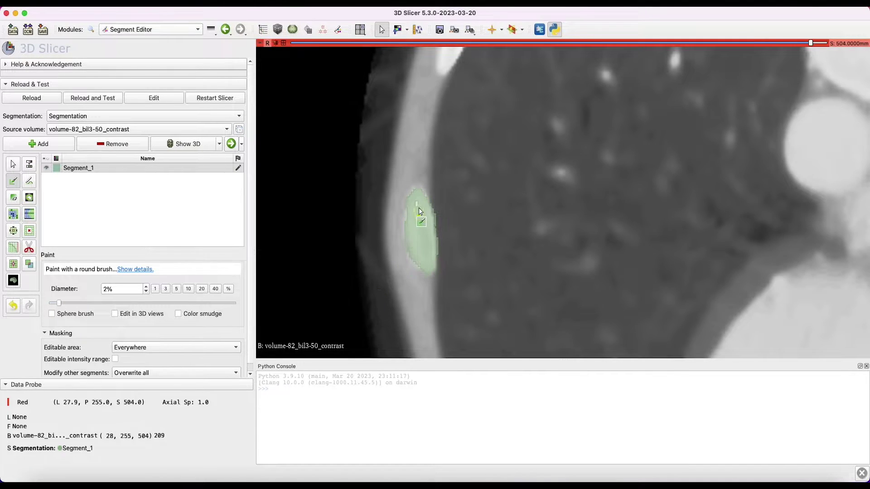
pyautogui.moveTo(419, 204); pyautogui.dragTo(410, 252)
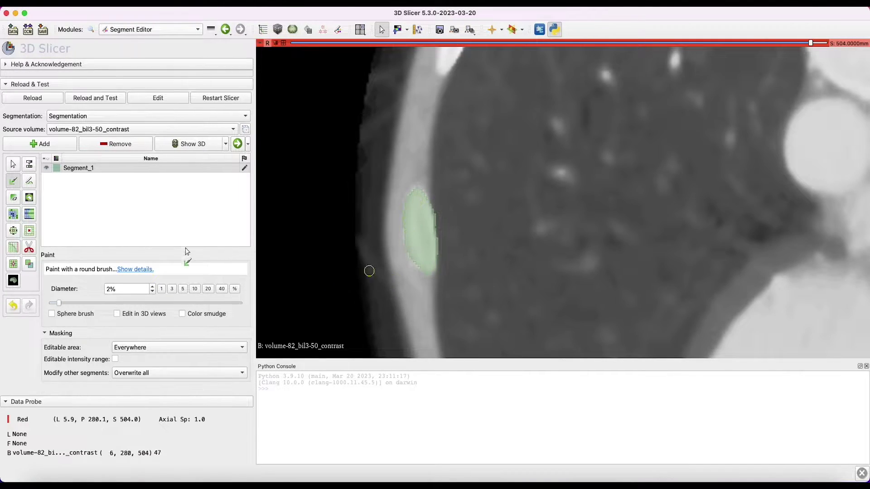
pyautogui.click(14, 197)
pyautogui.moveTo(438, 199); pyautogui.dragTo(446, 289)
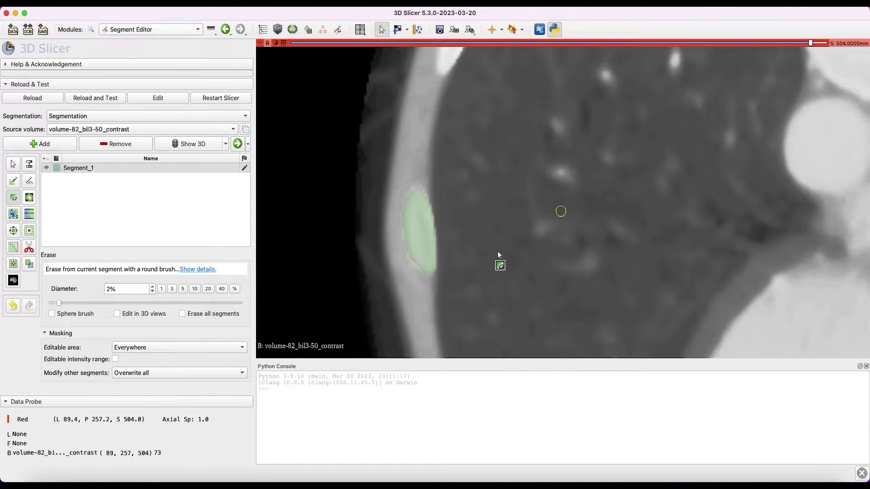
pyautogui.scroll(7, 456, 264)
pyautogui.scroll(-1, 450, 251)
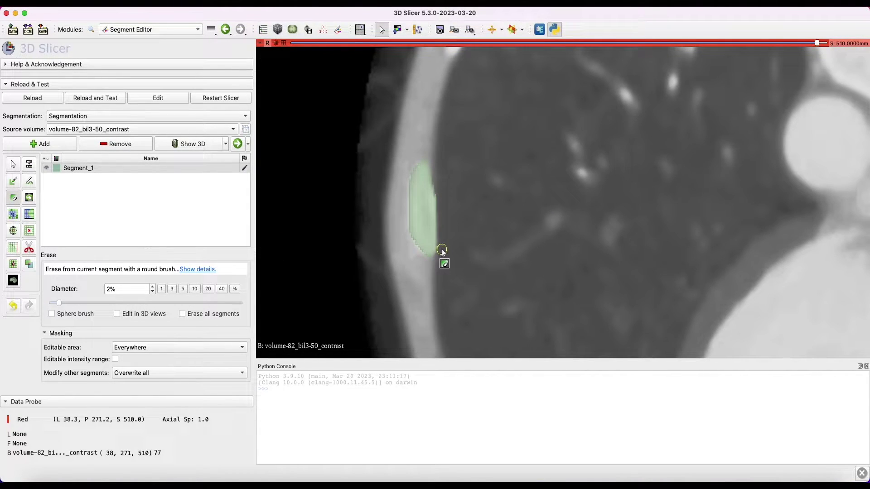
pyautogui.scroll(8, 483, 252)
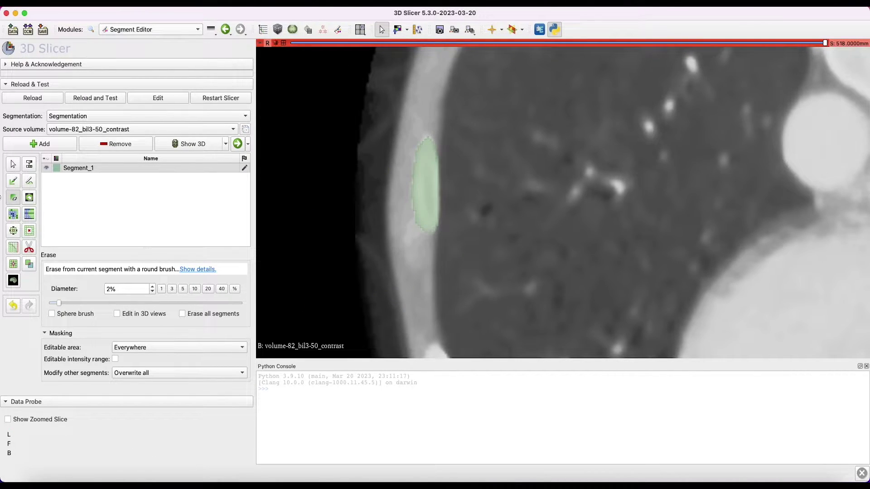
# Step: Preview and apply Fill between slices for Segment_1, then rotate the 3D view to inspect it
pyautogui.click(29, 216)
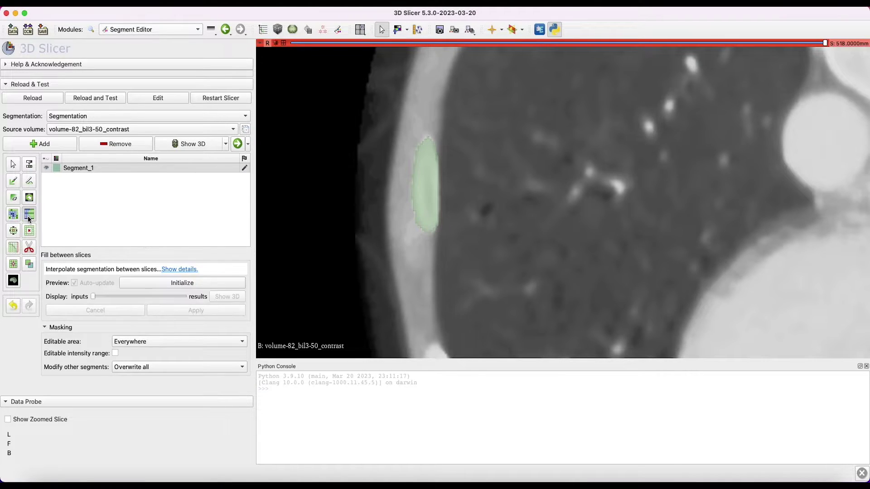
pyautogui.click(132, 283)
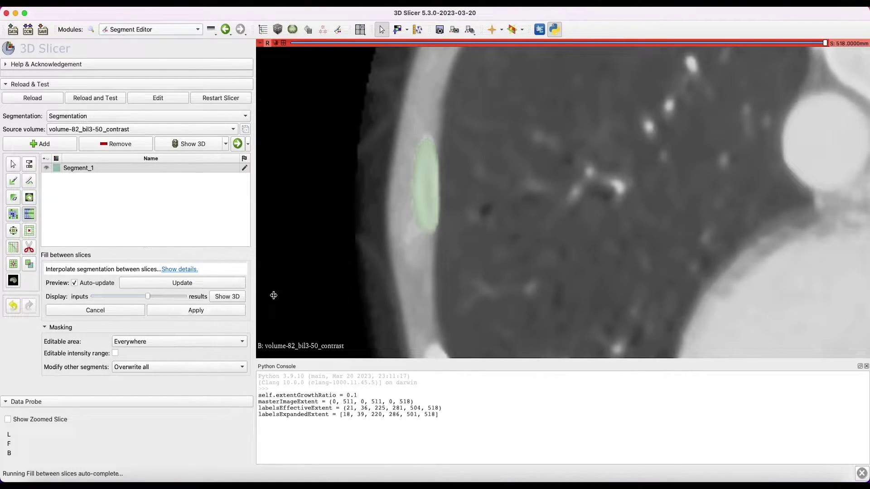
pyautogui.scroll(-4, 417, 256)
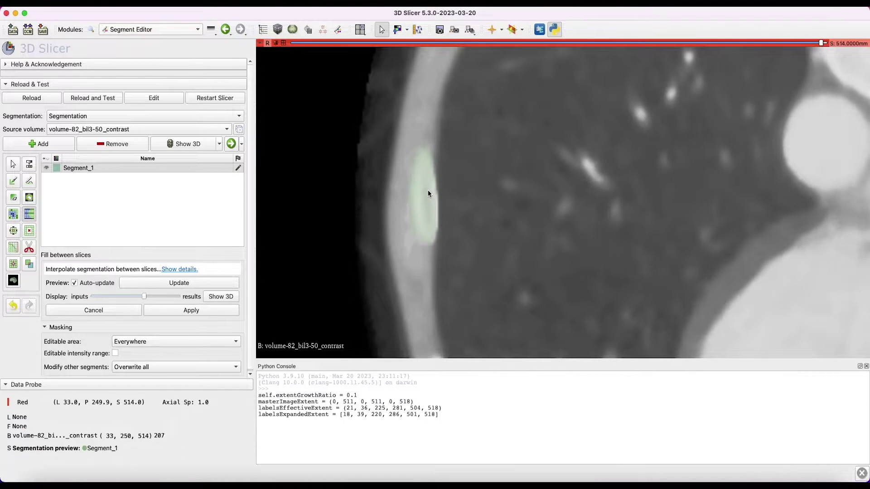
pyautogui.scroll(-11, 417, 231)
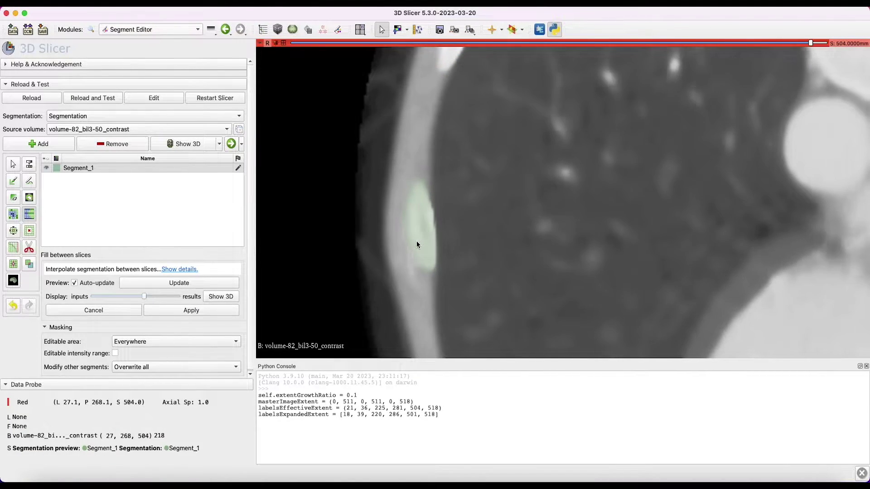
pyautogui.scroll(4, 417, 252)
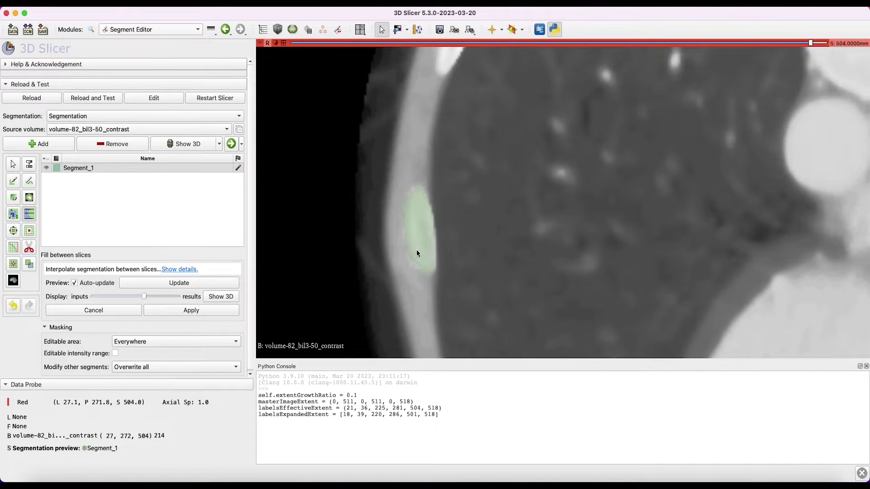
pyautogui.scroll(10, 417, 249)
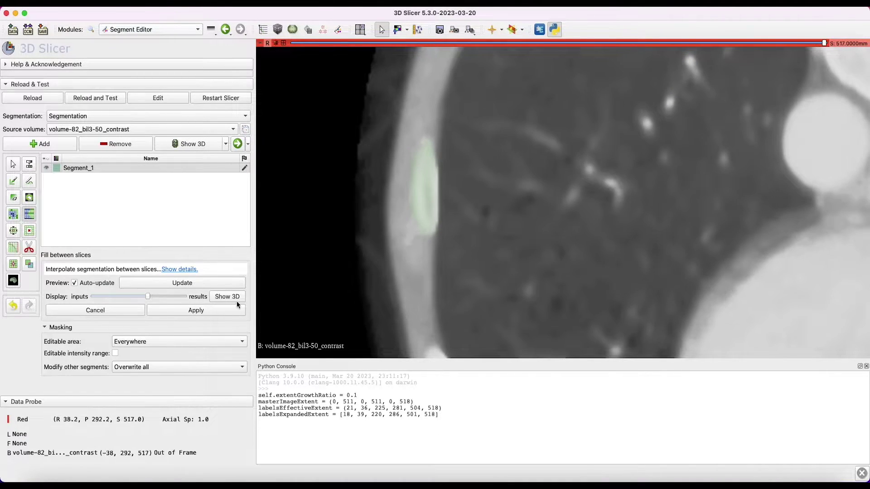
pyautogui.click(209, 310)
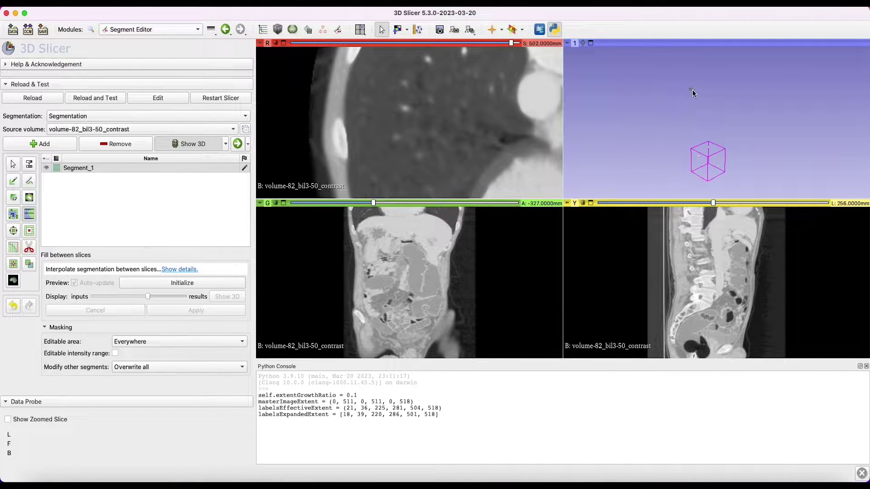
pyautogui.moveTo(675, 114); pyautogui.dragTo(726, 148)
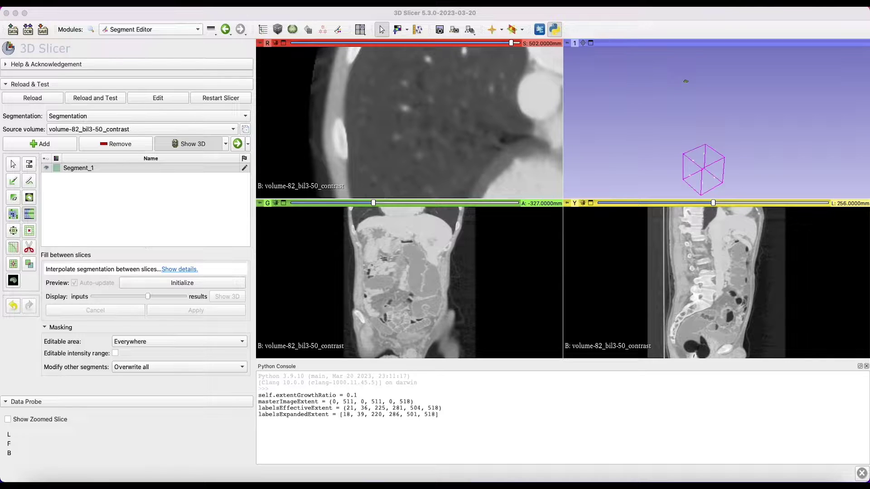
# Step: Remove Segment_1 and switch to the Segmentation > TomoSAM module
pyautogui.click(110, 167)
pyautogui.click(119, 144)
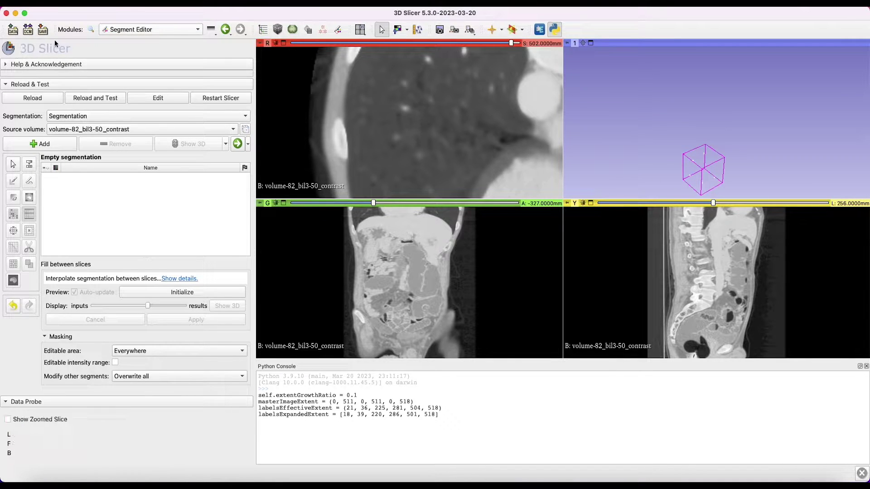
pyautogui.click(137, 28)
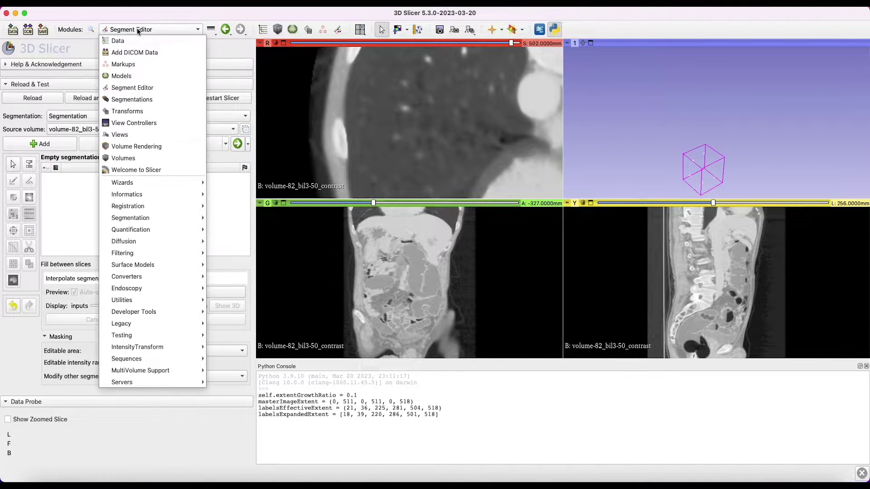
pyautogui.moveTo(129, 219)
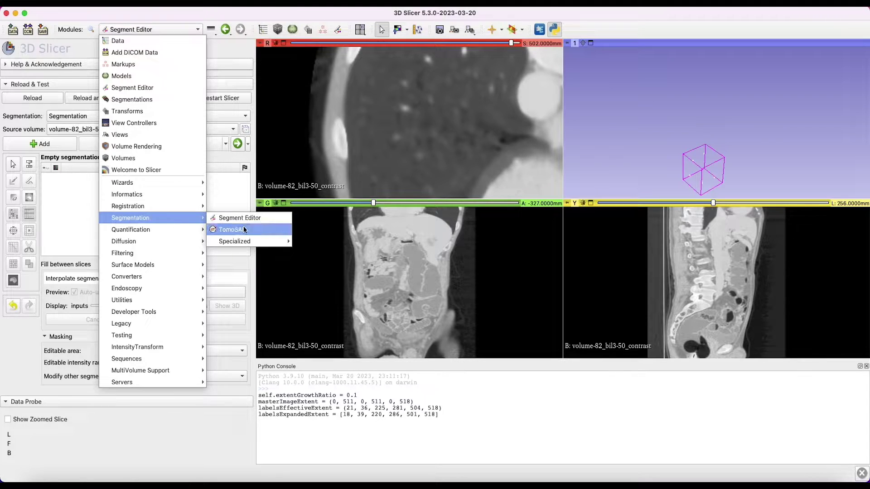
pyautogui.click(244, 231)
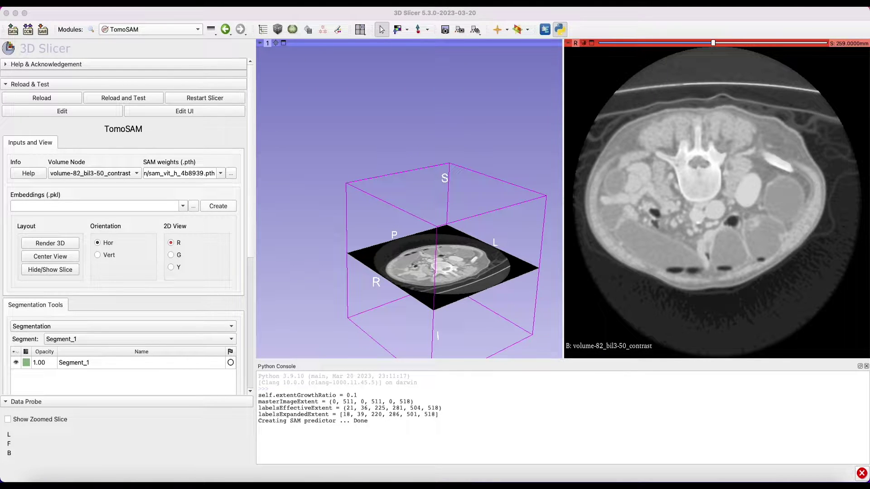
pyautogui.click(341, 77)
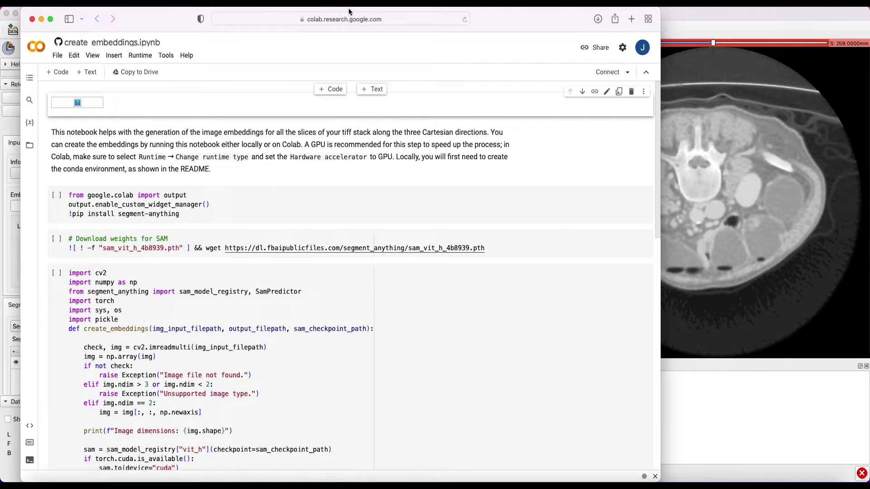
# Step: Check the Colab runtime's resources and runtime type, leaving the GPU setting unchanged
pyautogui.moveTo(523, 17); pyautogui.dragTo(666, 16)
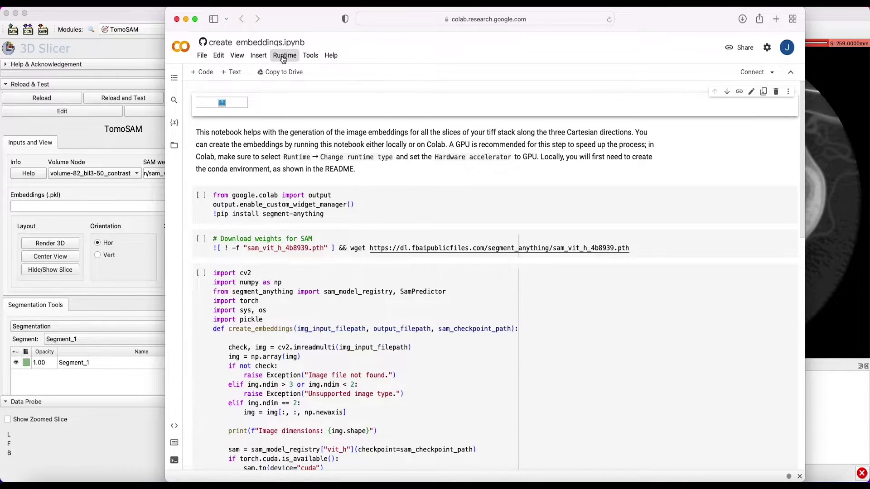
pyautogui.click(141, 56)
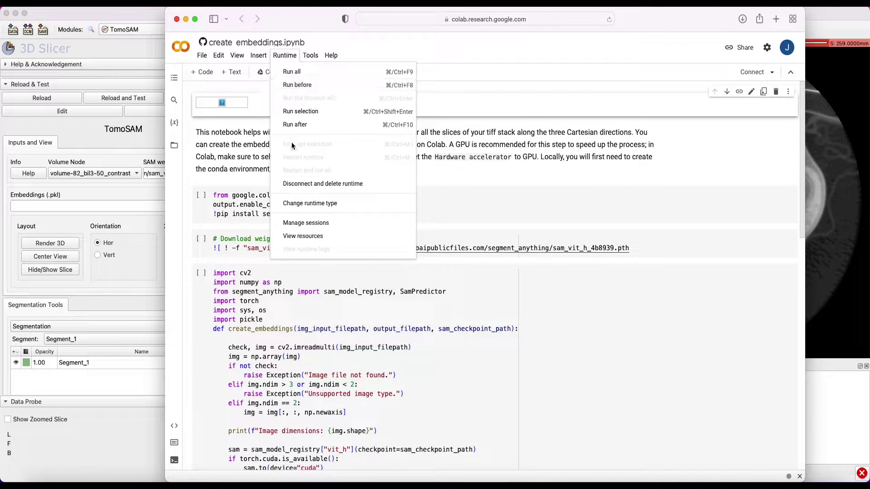
pyautogui.click(311, 236)
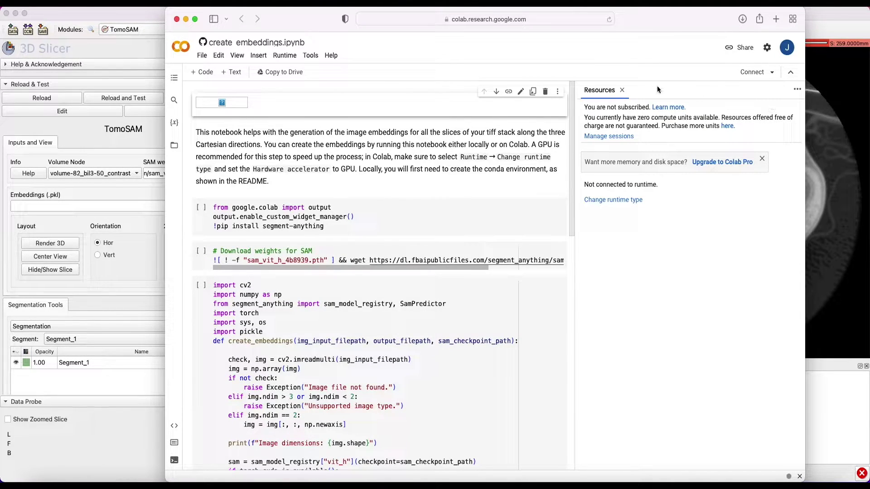
pyautogui.click(622, 89)
pyautogui.click(285, 55)
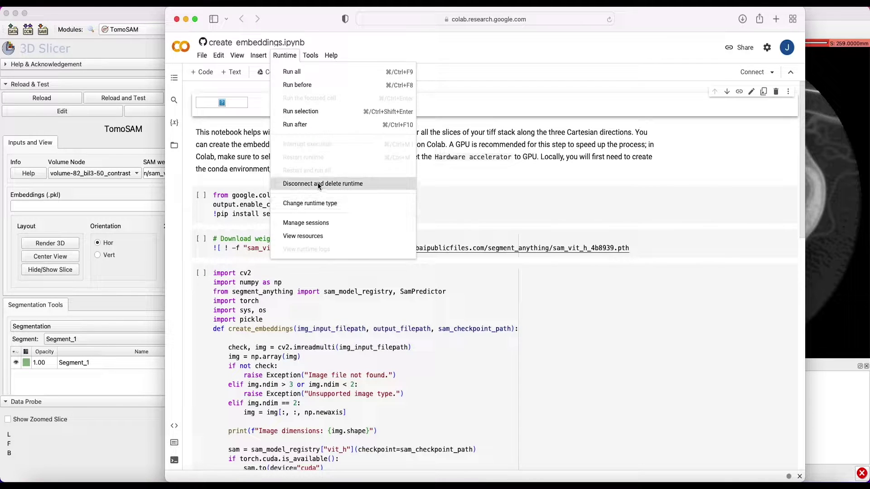
pyautogui.click(312, 203)
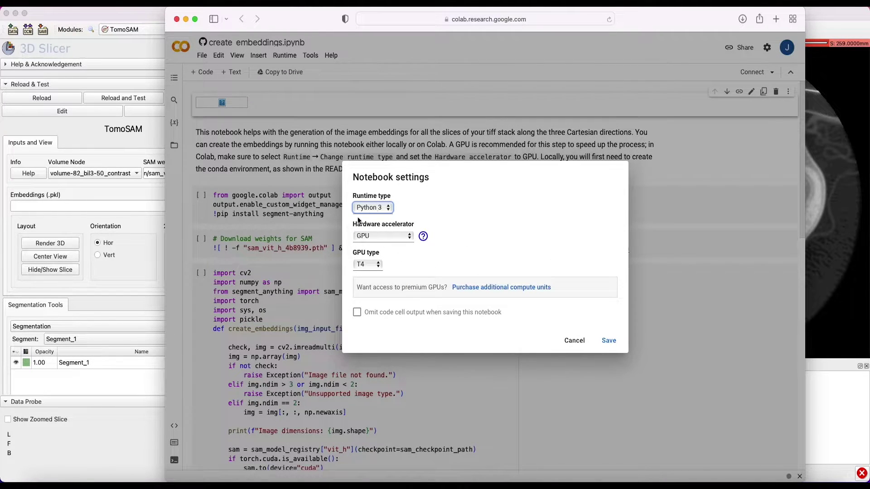
pyautogui.click(582, 341)
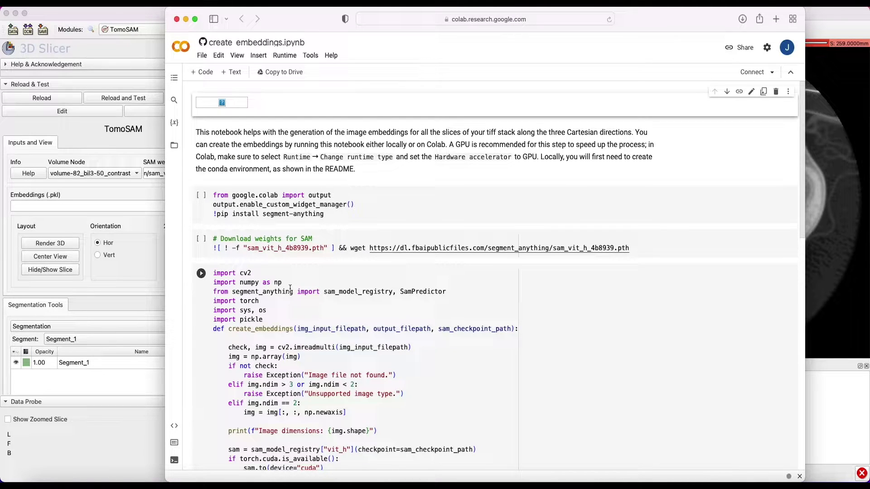
# Step: Scroll through the create embeddings notebook cells and close the Colab browser window
pyautogui.scroll(-15, 295, 283)
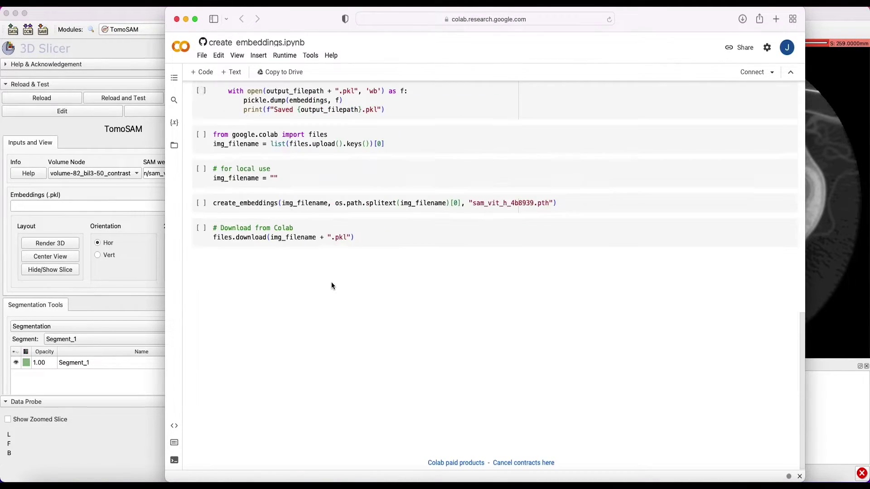
pyautogui.scroll(10, 333, 288)
pyautogui.scroll(2, 308, 288)
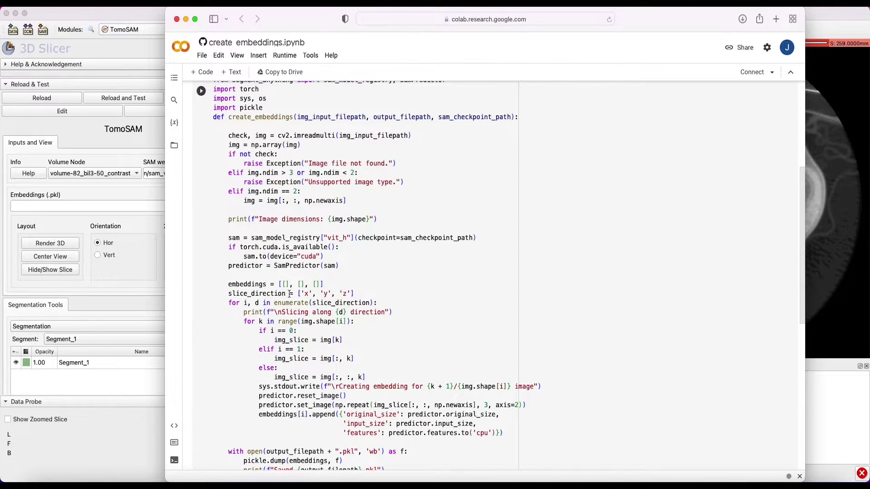
pyautogui.scroll(-15, 272, 287)
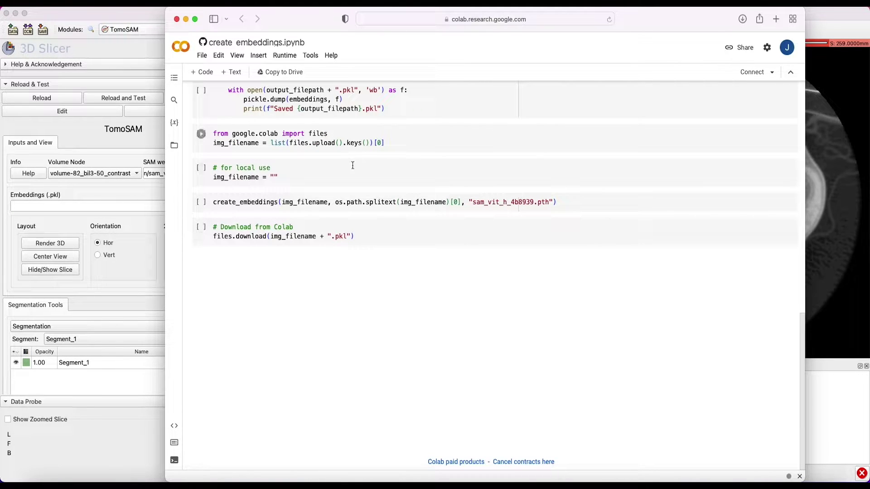
pyautogui.scroll(1, 341, 213)
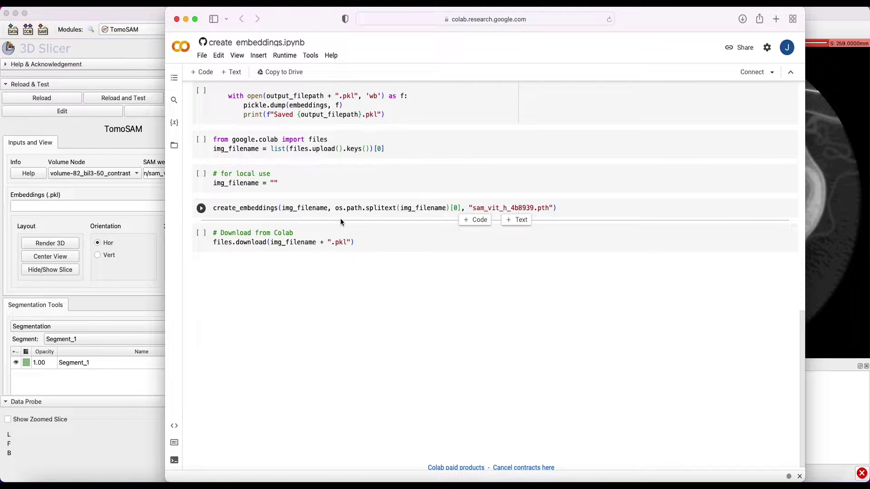
pyautogui.scroll(15, 316, 196)
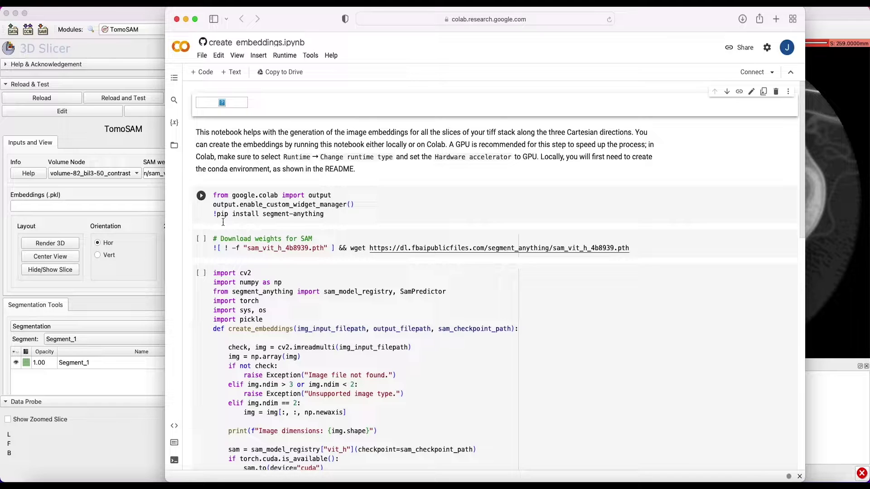
pyautogui.click(177, 20)
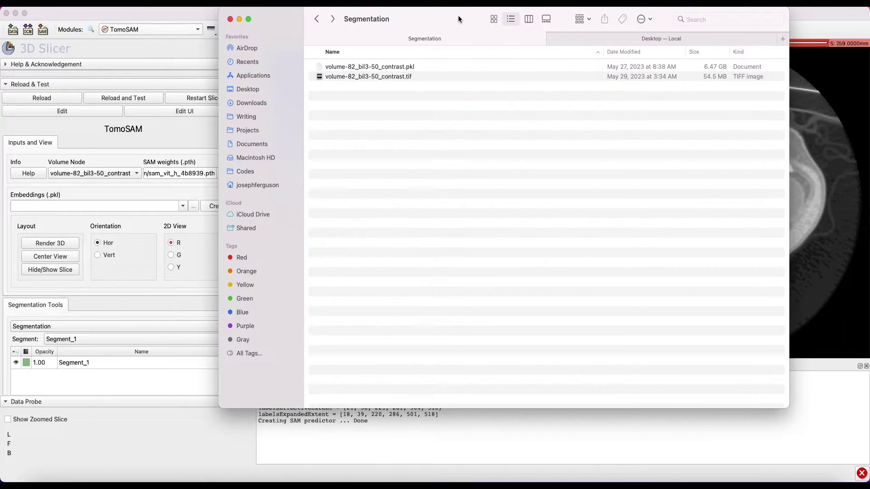
# Step: Position the Finder Segmentation folder window and select volume-82_bil3-50_contrast.tif beside its .pkl
pyautogui.moveTo(458, 16); pyautogui.dragTo(514, 78)
pyautogui.click(482, 138)
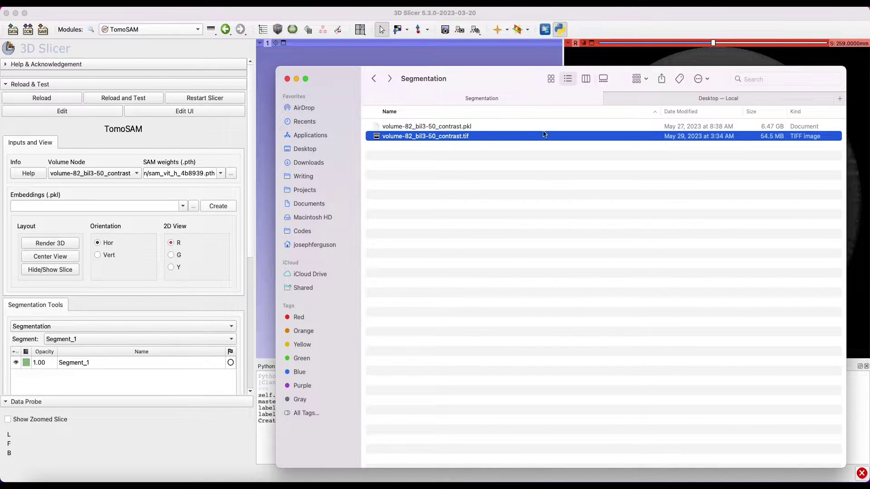
pyautogui.click(474, 129)
pyautogui.click(471, 137)
pyautogui.moveTo(335, 79); pyautogui.dragTo(295, 231)
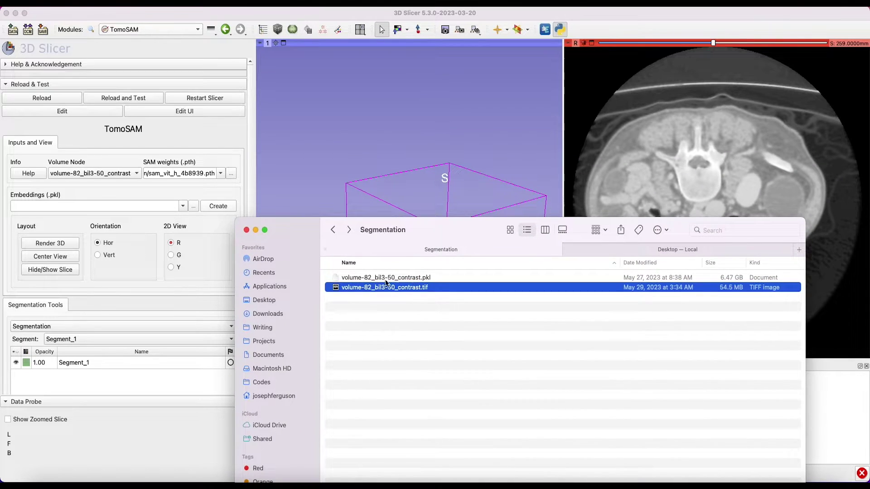
# Step: Drop volume-82_bil3-50_contrast.tif from Finder into Slicer and confirm adding it as a volume
pyautogui.moveTo(408, 287); pyautogui.dragTo(381, 144)
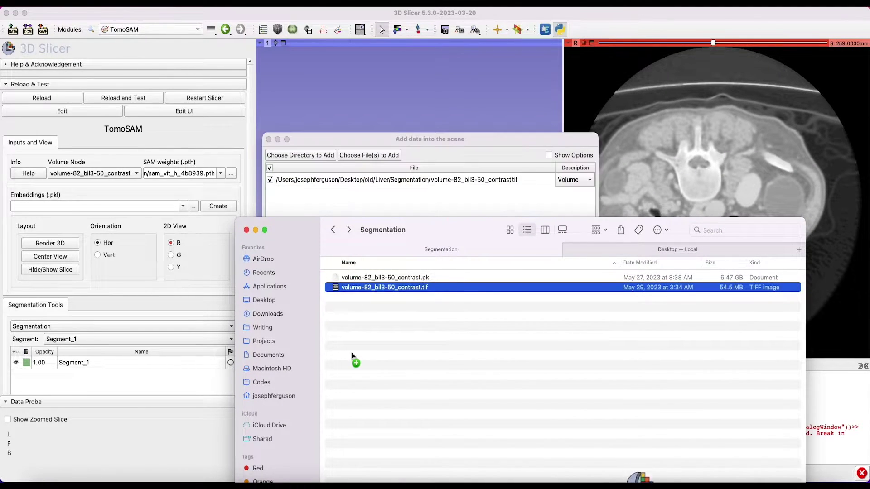
pyautogui.click(336, 142)
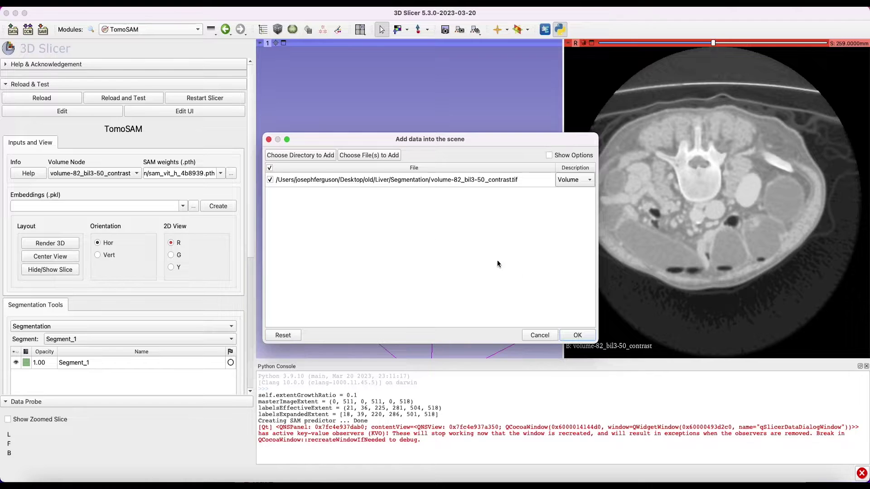
pyautogui.click(577, 335)
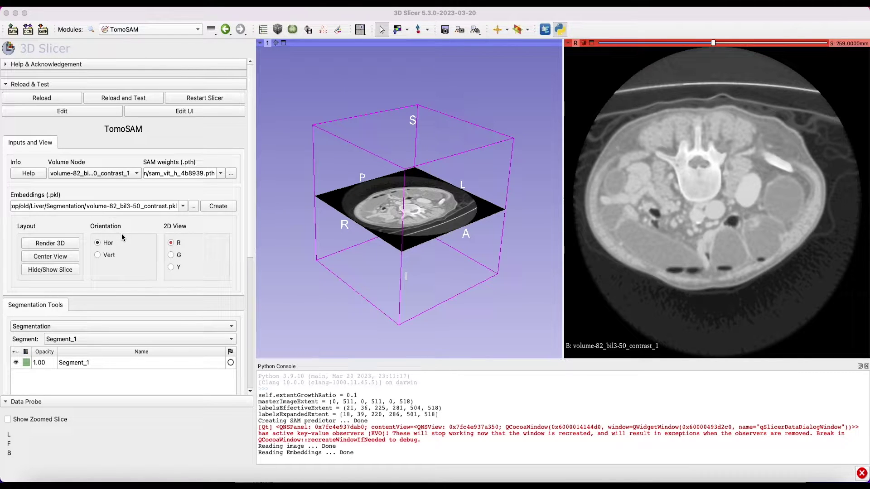
# Step: Highlight TomoSAM's embeddings file path, then clear the selection
pyautogui.moveTo(29, 206); pyautogui.dragTo(110, 207)
pyautogui.moveTo(170, 210); pyautogui.dragTo(195, 209)
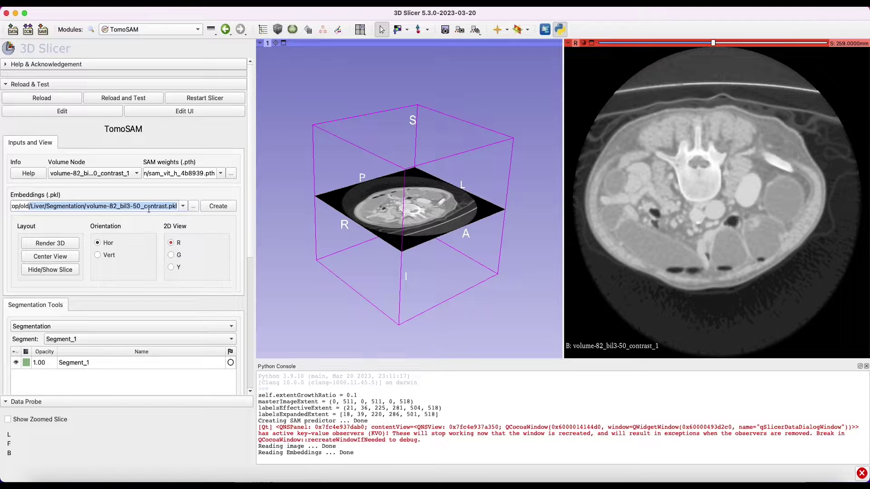
pyautogui.click(145, 206)
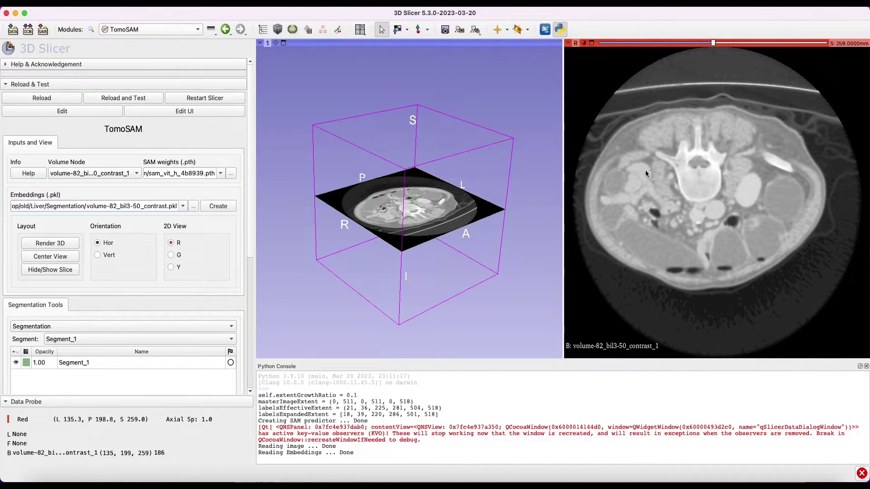
# Step: Cycle the 2D view through coronal, sagittal and axial slices, ending on axial
pyautogui.click(171, 255)
pyautogui.click(171, 268)
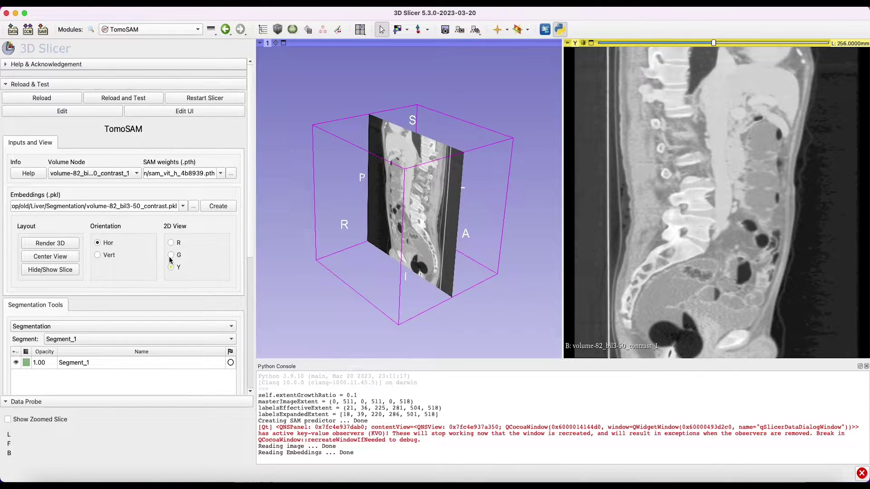
pyautogui.click(172, 255)
pyautogui.click(171, 243)
pyautogui.click(171, 255)
pyautogui.click(171, 267)
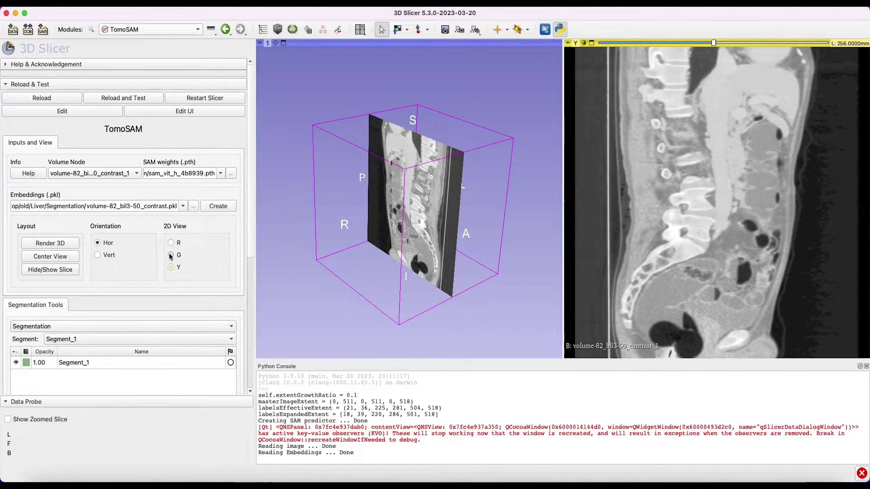
pyautogui.click(172, 244)
pyautogui.click(171, 255)
pyautogui.click(172, 267)
pyautogui.click(171, 243)
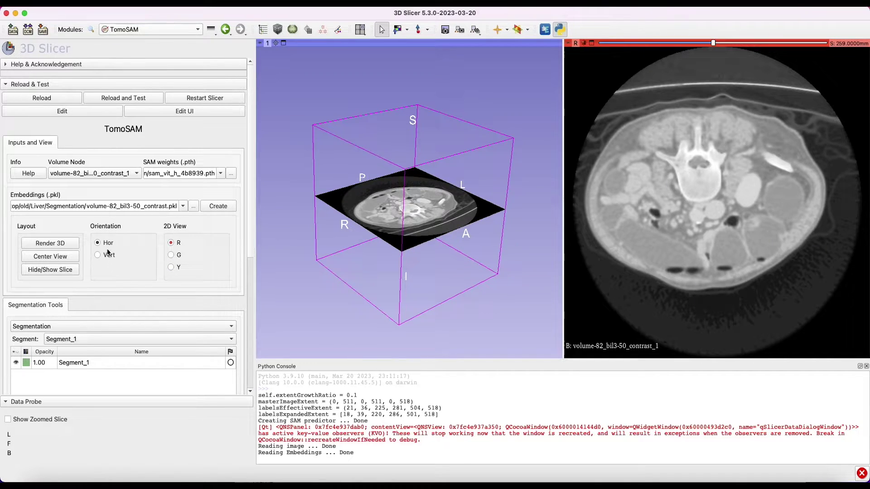
# Step: Place the 3D and slice views side by side and leave the CT slice shown in 3D
pyautogui.click(98, 255)
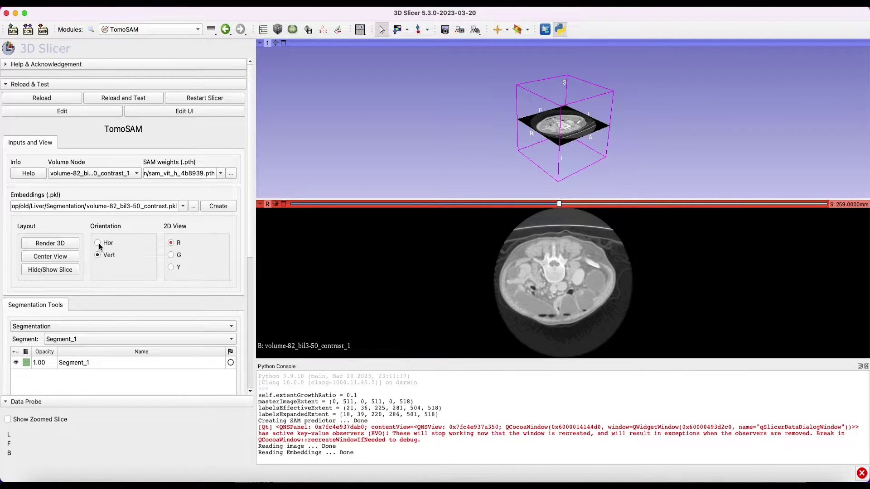
pyautogui.click(98, 243)
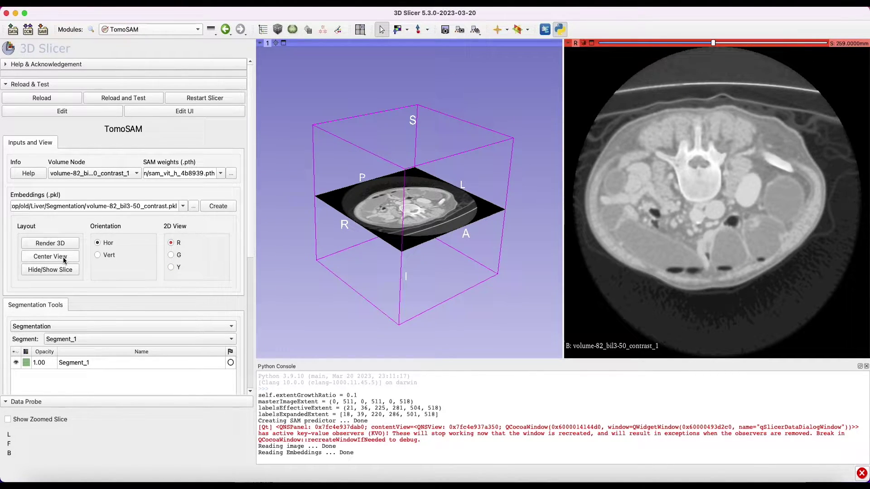
pyautogui.click(59, 271)
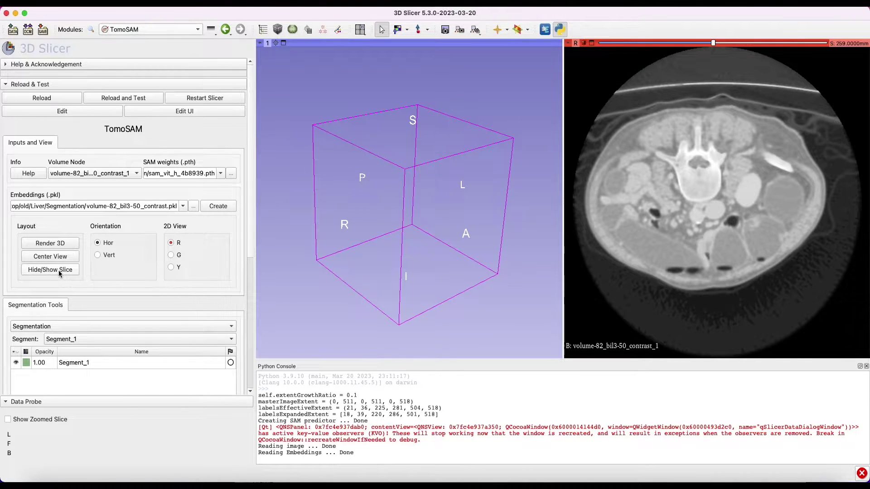
pyautogui.click(59, 270)
pyautogui.click(58, 270)
pyautogui.click(58, 271)
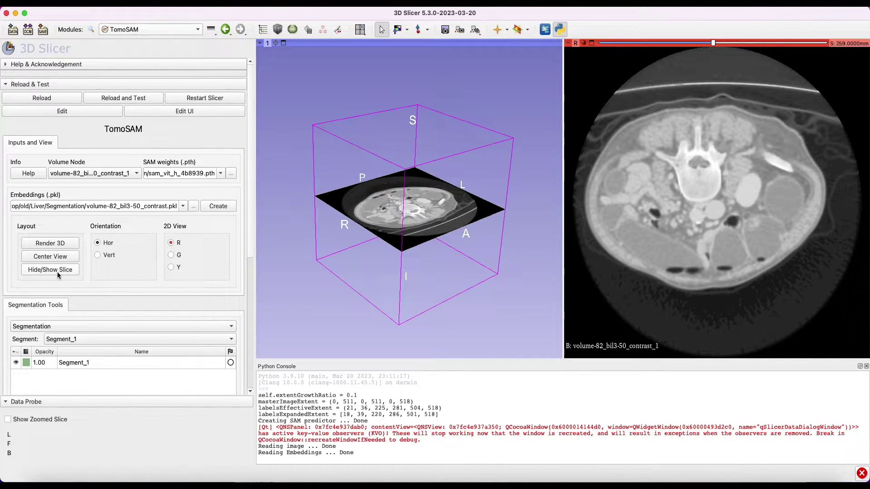
pyautogui.click(57, 271)
pyautogui.click(56, 271)
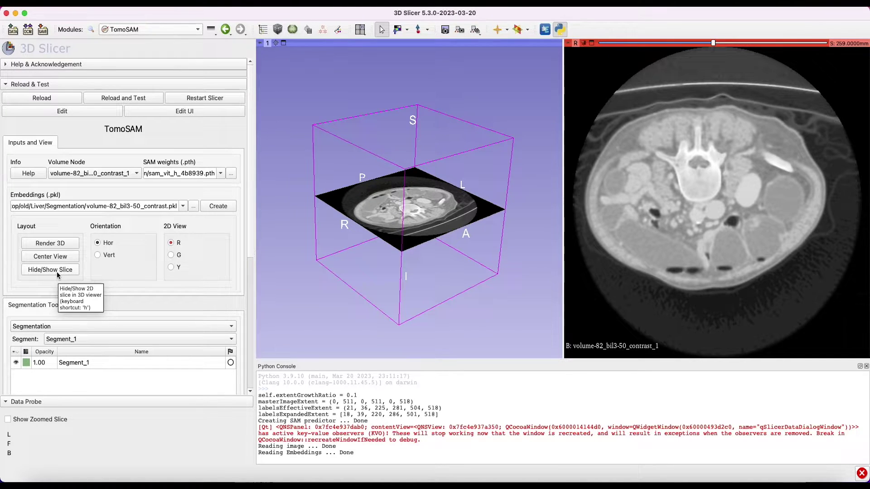
pyautogui.click(360, 29)
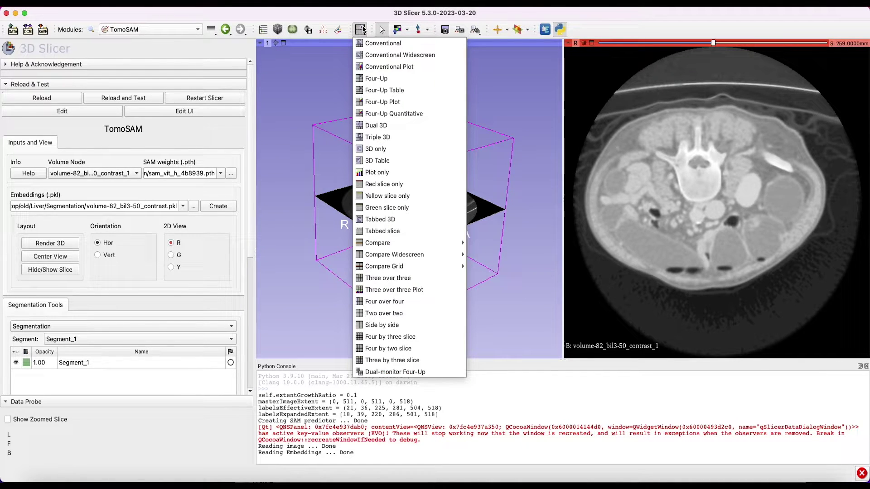
pyautogui.click(388, 78)
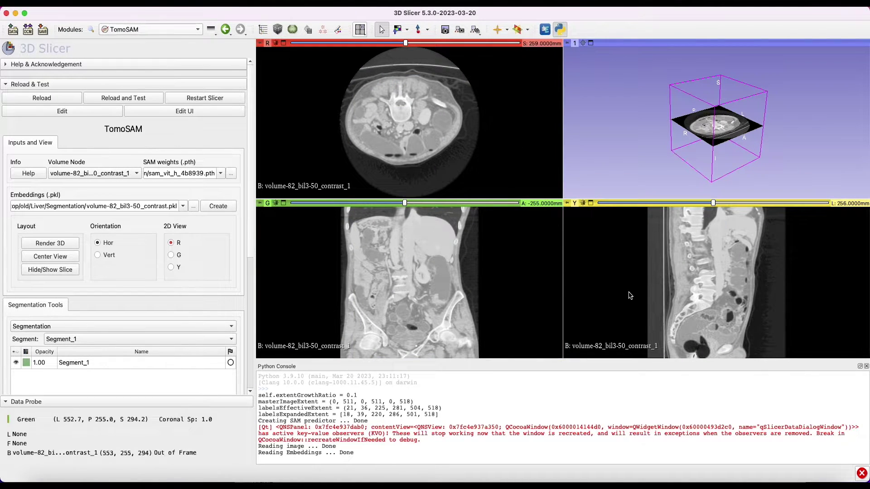
pyautogui.doubleClick(297, 111)
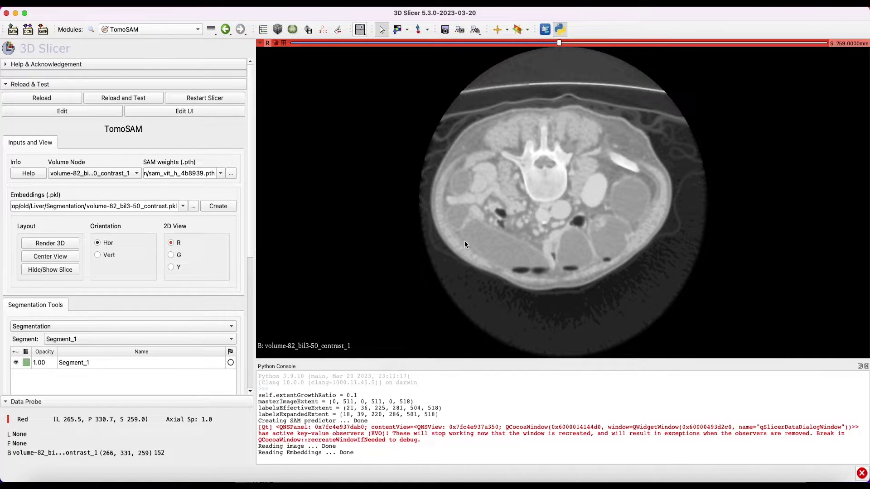
pyautogui.click(136, 29)
pyautogui.click(231, 257)
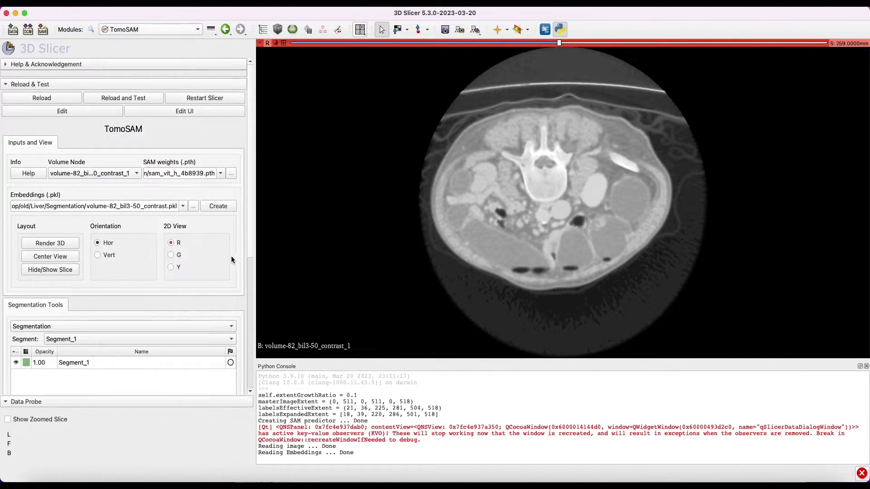
pyautogui.click(170, 255)
pyautogui.click(174, 244)
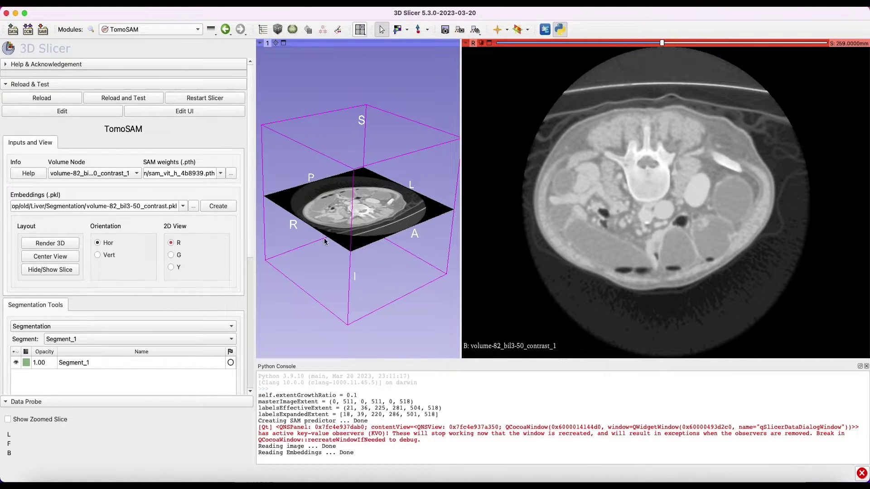
pyautogui.click(65, 271)
# Step: Toggle the axial slice plane in the 3D view off and on, then show TomoSAM's tips tooltip
pyautogui.click(66, 270)
pyautogui.click(66, 270)
pyautogui.click(65, 270)
pyautogui.moveTo(43, 178)
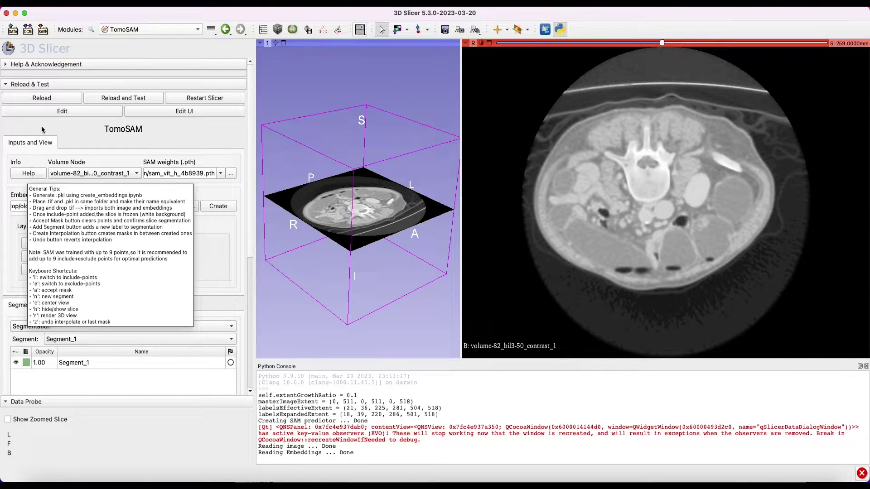
pyautogui.scroll(-3, 166, 282)
# Step: Move the Red axial slice to S 518 mm and zoom and pan onto the ribs and lung
pyautogui.scroll(-7, 167, 286)
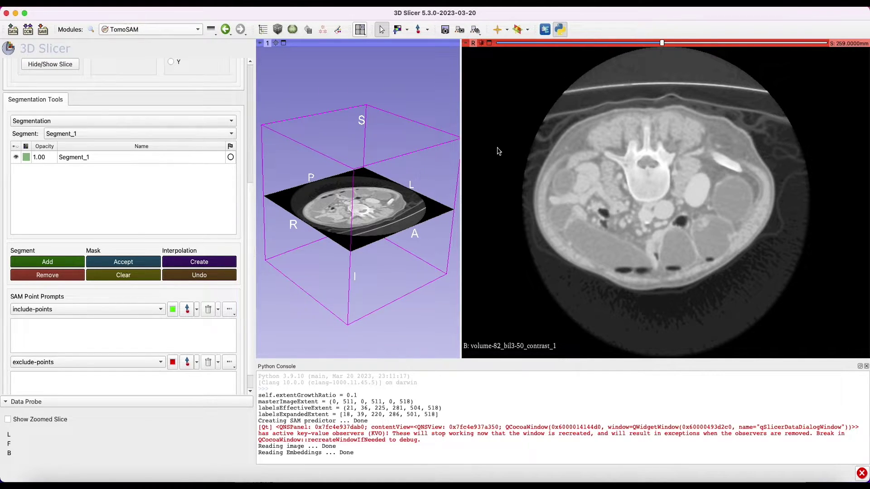
pyautogui.moveTo(662, 43); pyautogui.dragTo(825, 42)
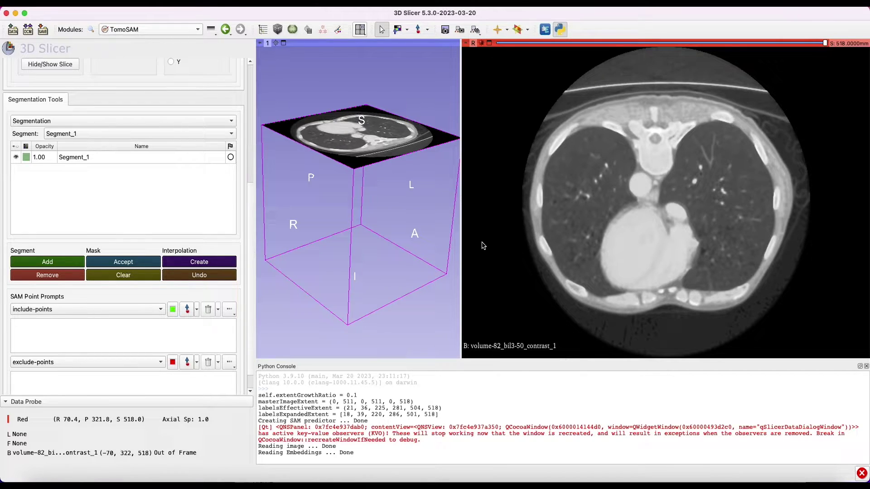
pyautogui.moveTo(499, 227); pyautogui.dragTo(540, 174, button='right')
pyautogui.moveTo(539, 173); pyautogui.dragTo(556, 184, button='middle')
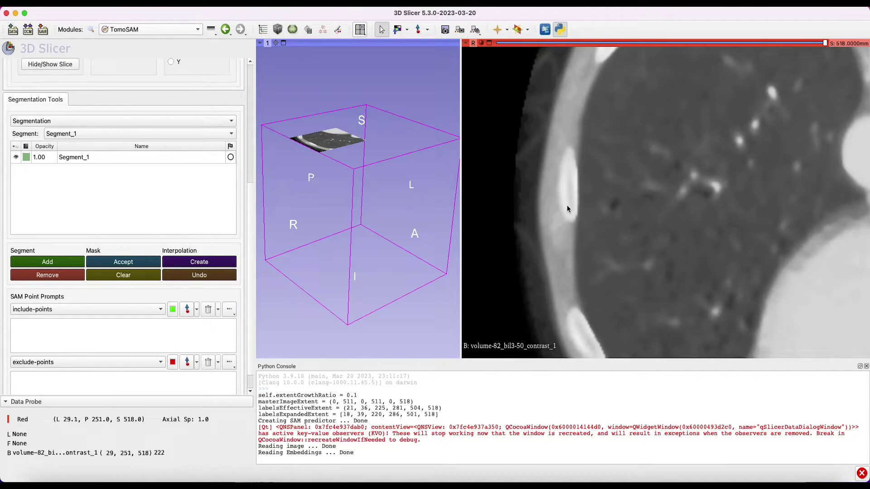
pyautogui.moveTo(580, 221); pyautogui.dragTo(564, 198, button='middle')
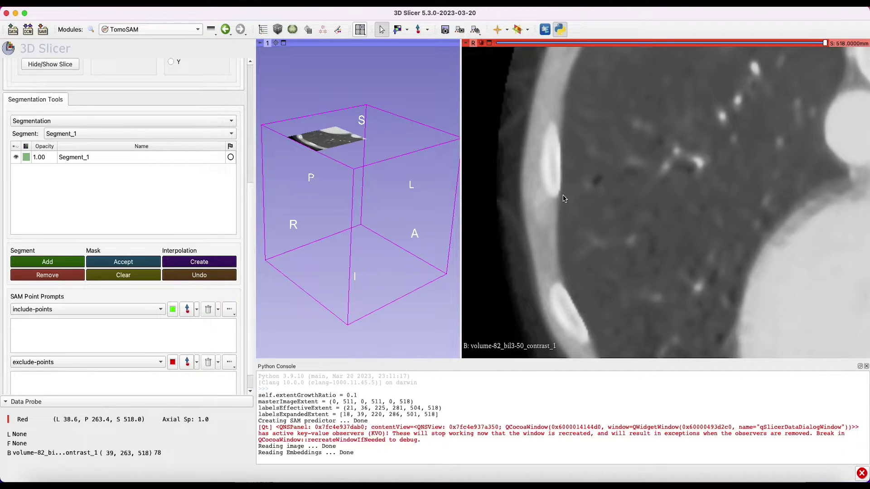
pyautogui.moveTo(583, 206); pyautogui.dragTo(580, 179, button='right')
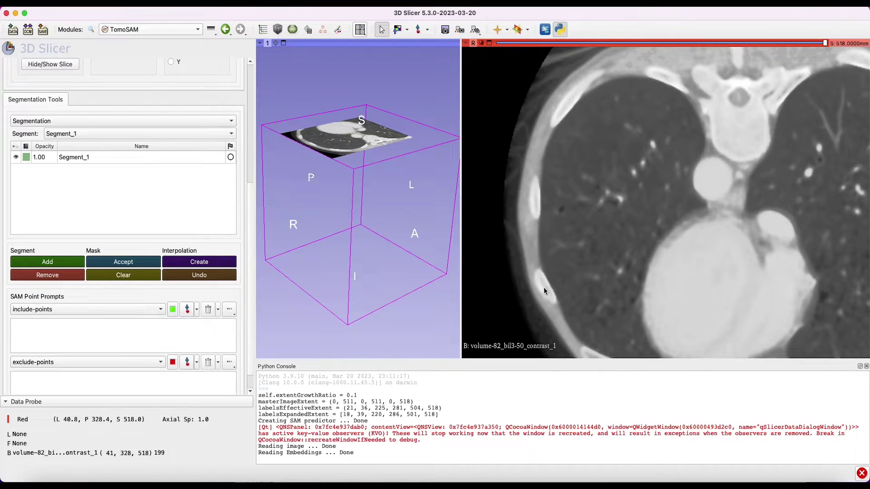
# Step: Select Segment_1 and switch on include-point placement
pyautogui.click(89, 157)
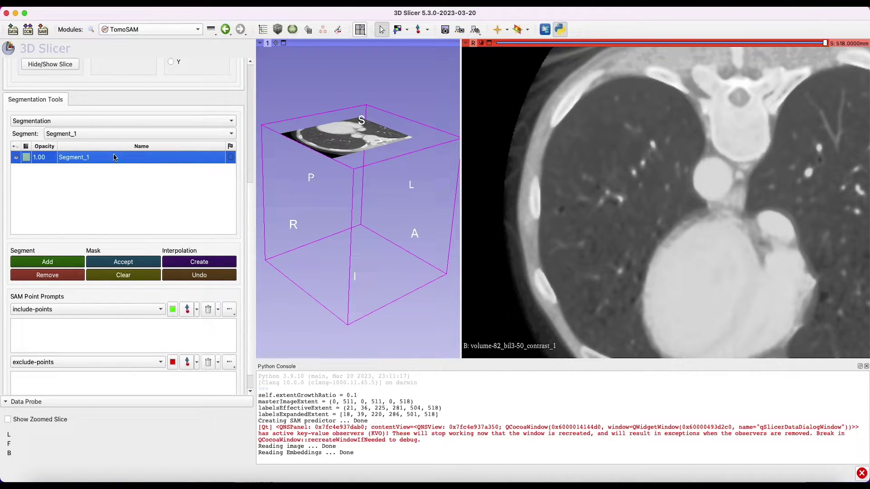
pyautogui.click(188, 310)
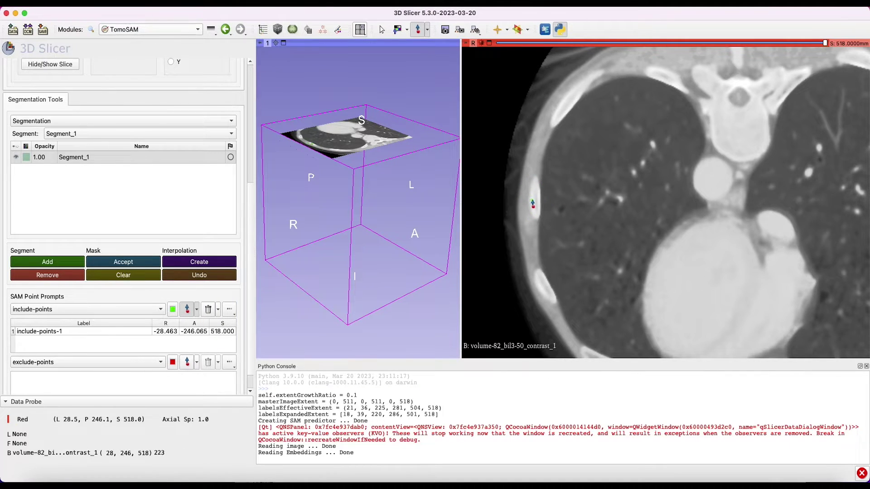
pyautogui.click(533, 204)
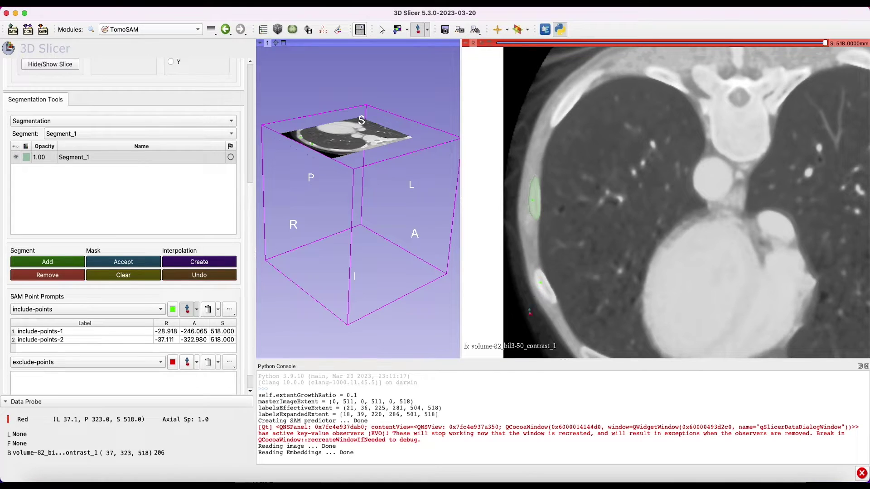
pyautogui.click(541, 282)
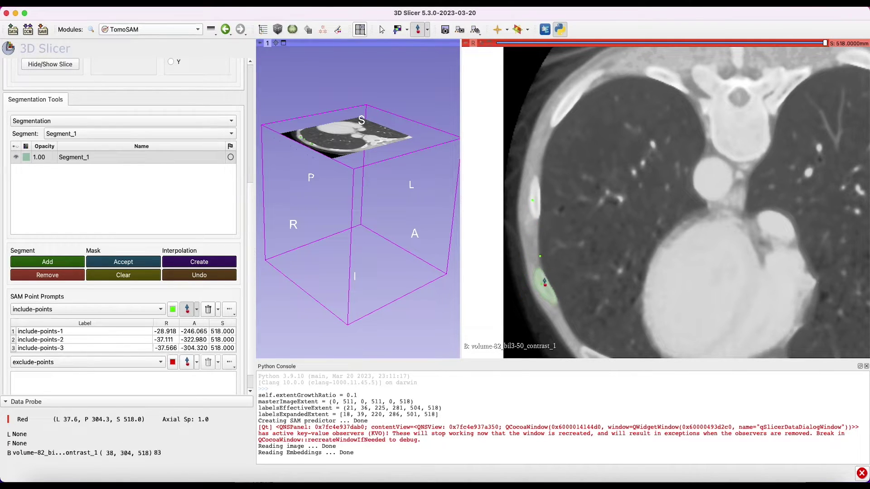
pyautogui.click(539, 189)
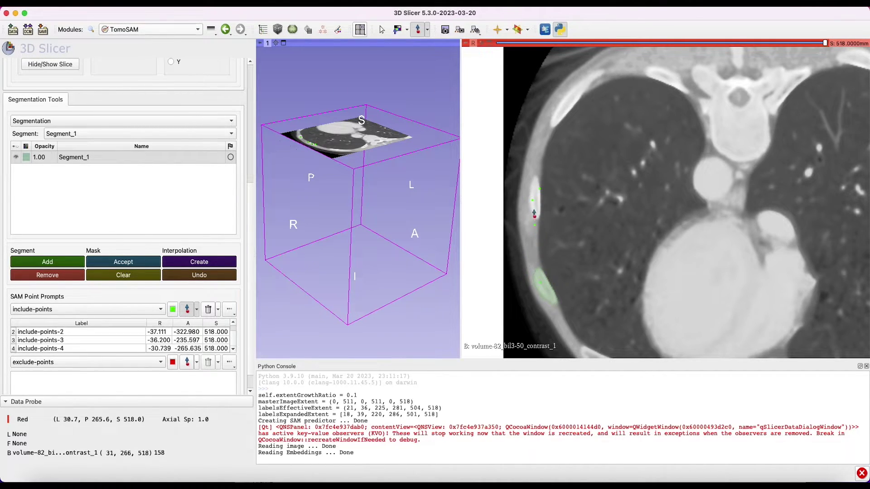
pyautogui.click(534, 201)
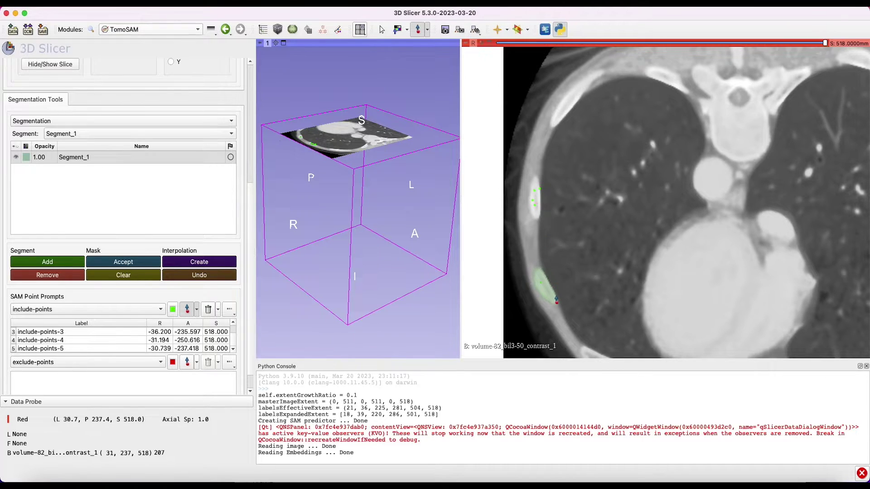
pyautogui.click(556, 299)
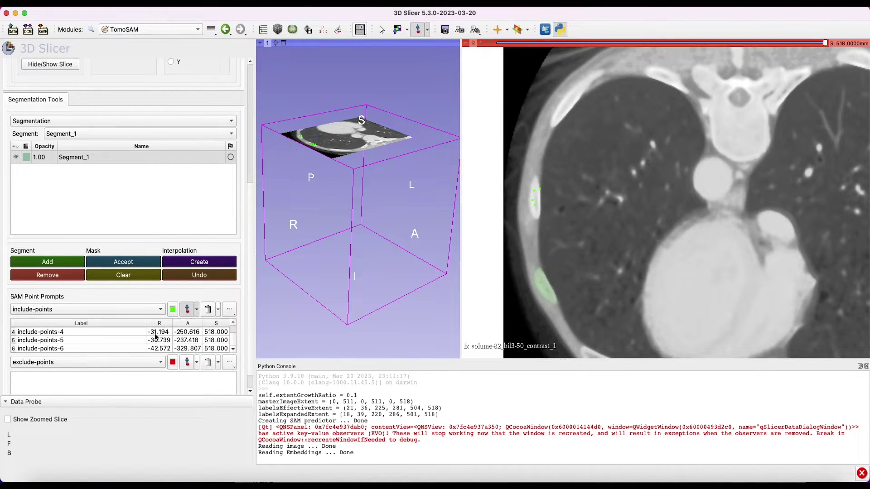
pyautogui.click(132, 276)
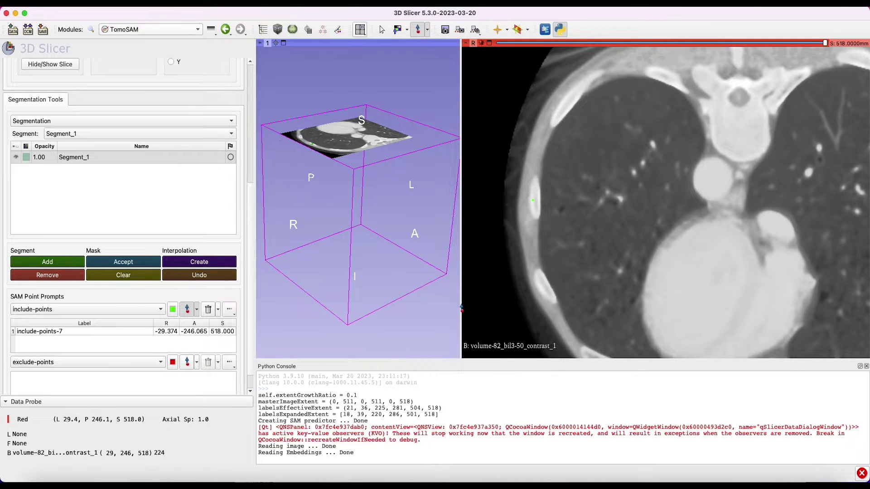
pyautogui.click(532, 200)
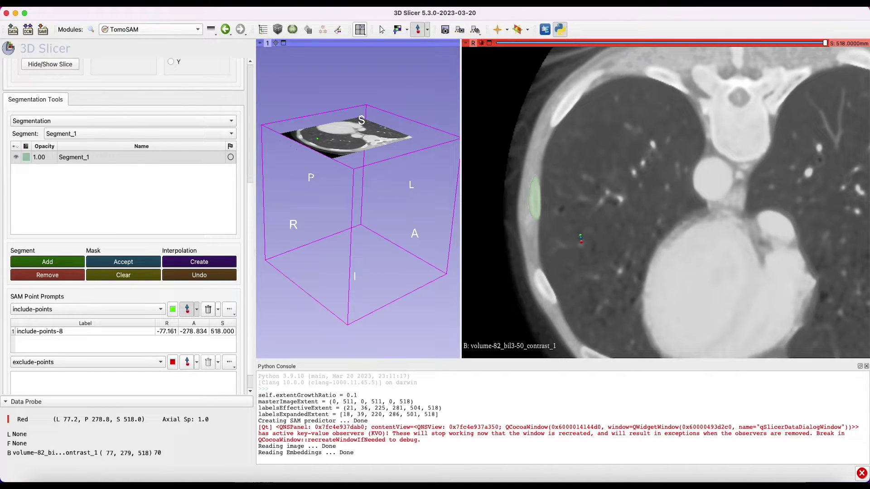
# Step: Place and adjust include points on the lower, middle and upper left-edge ribs
pyautogui.moveTo(580, 239); pyautogui.dragTo(539, 292)
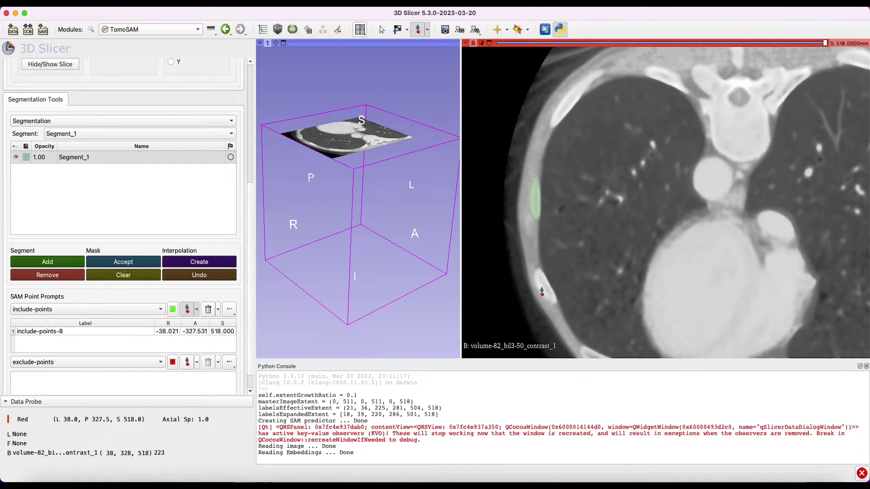
pyautogui.click(459, 306)
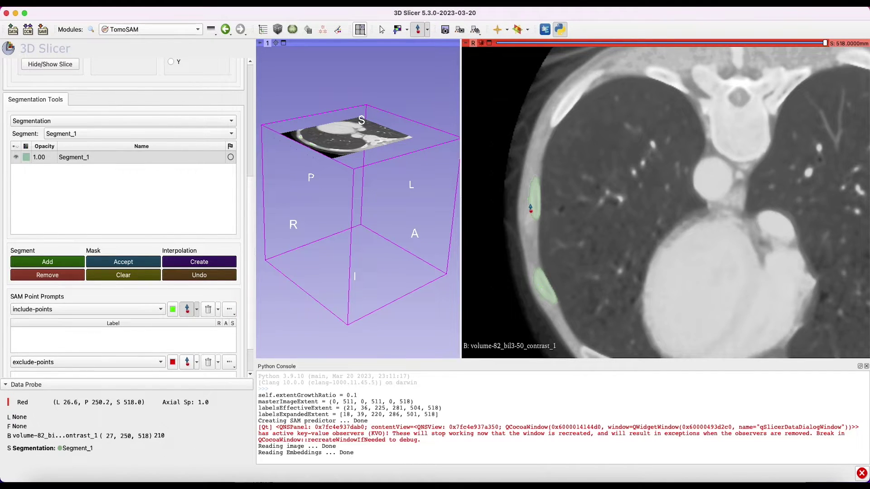
pyautogui.click(566, 106)
pyautogui.click(604, 82)
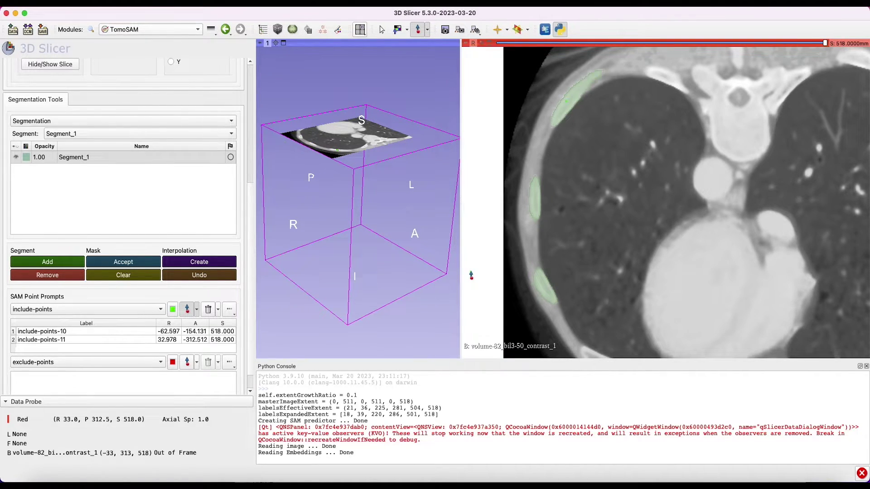
pyautogui.click(565, 236)
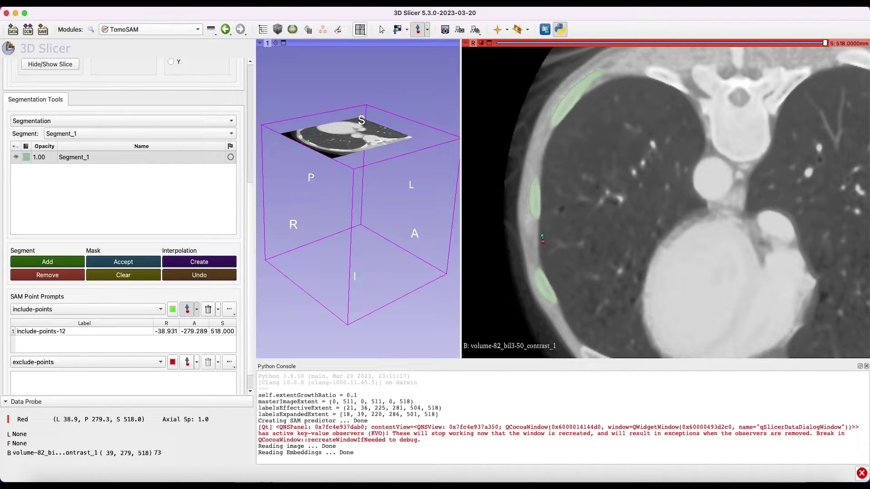
# Step: Place include points on the upper, middle and lower right-side ribs on the first slices below S 518
pyautogui.scroll(-9, 546, 239)
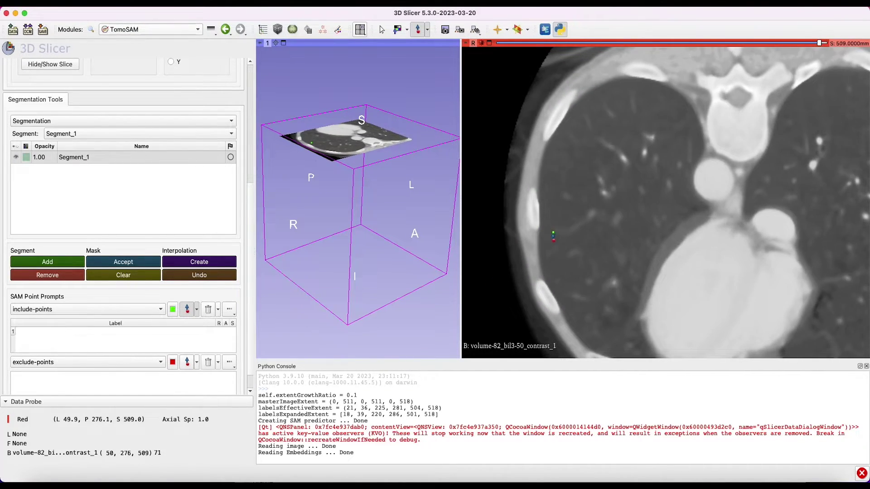
pyautogui.scroll(2, 550, 136)
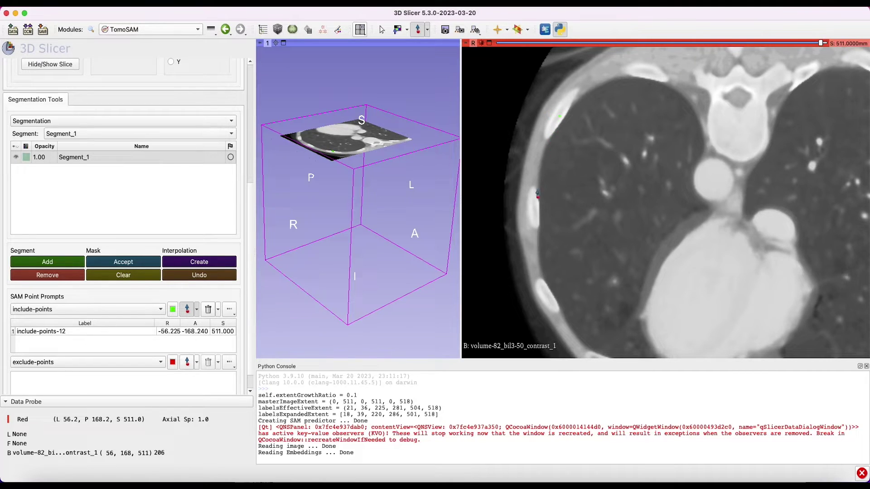
pyautogui.click(534, 219)
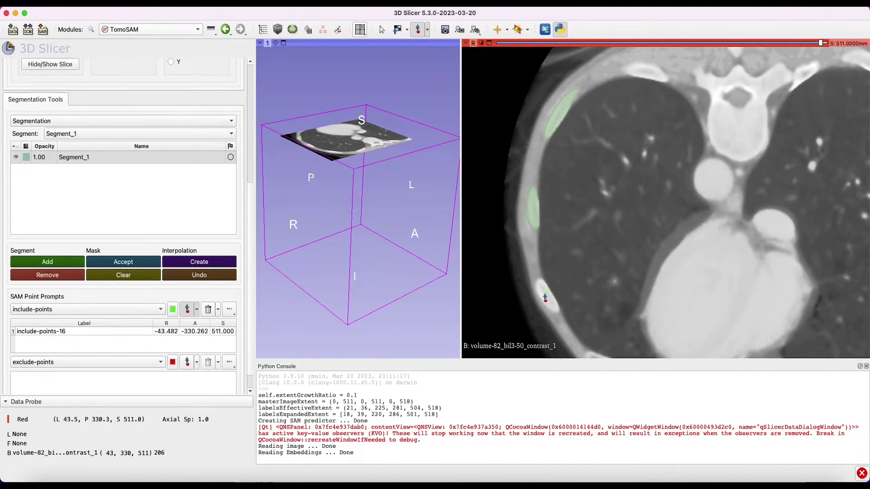
pyautogui.click(545, 295)
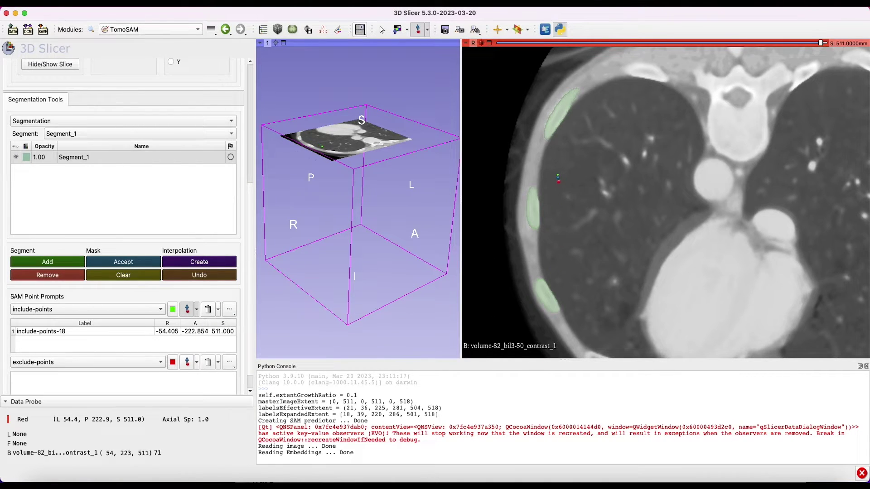
pyautogui.scroll(-9, 555, 172)
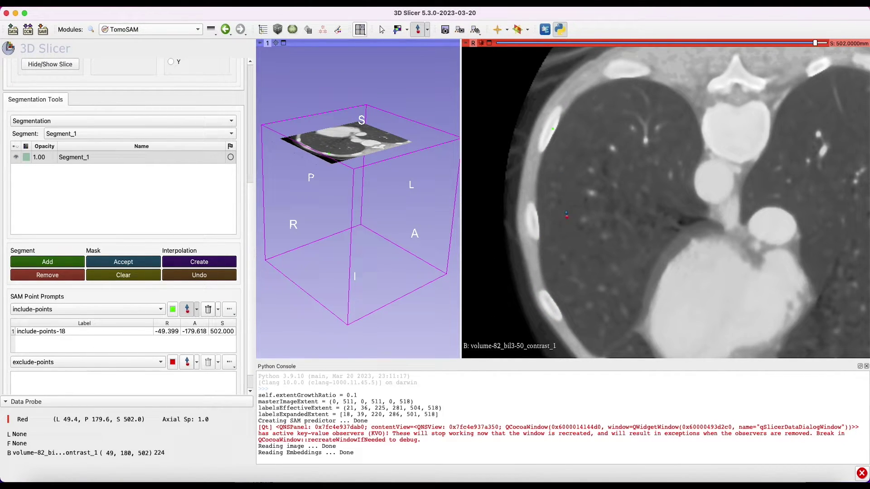
pyautogui.click(531, 234)
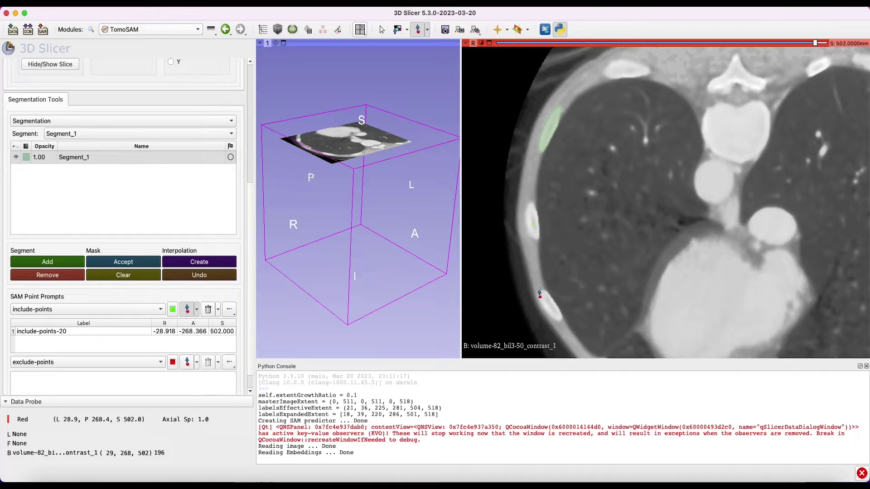
pyautogui.click(544, 310)
pyautogui.moveTo(544, 309); pyautogui.dragTo(550, 307)
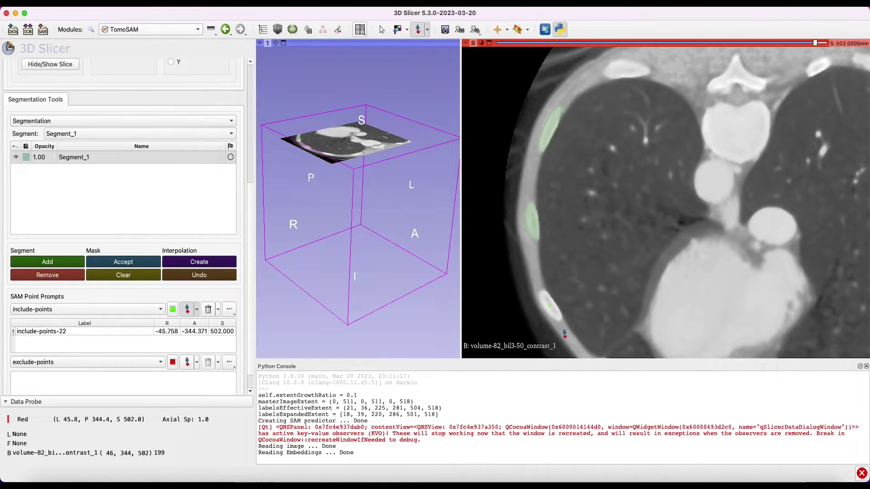
pyautogui.click(564, 333)
# Step: Mark the ribs on the lower slices down to S 477, then return to S 518
pyautogui.scroll(-11, 555, 256)
pyautogui.click(539, 152)
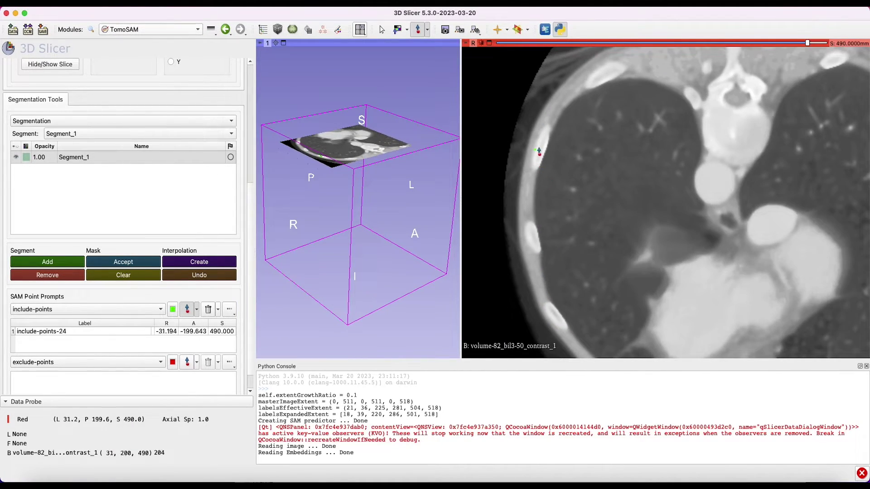
pyautogui.click(536, 240)
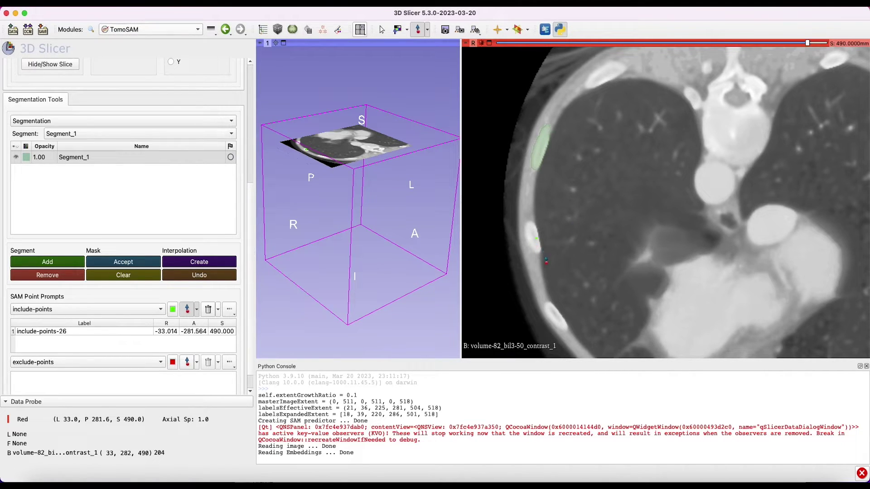
pyautogui.click(558, 319)
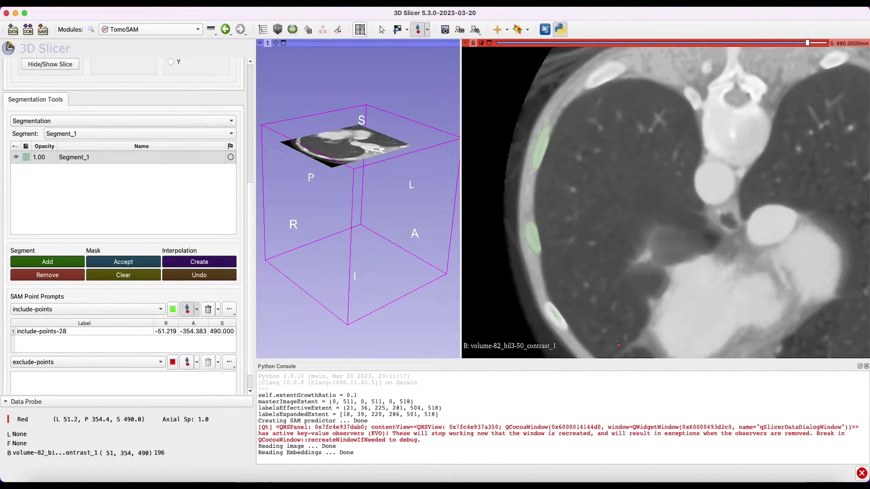
pyautogui.scroll(-13, 602, 326)
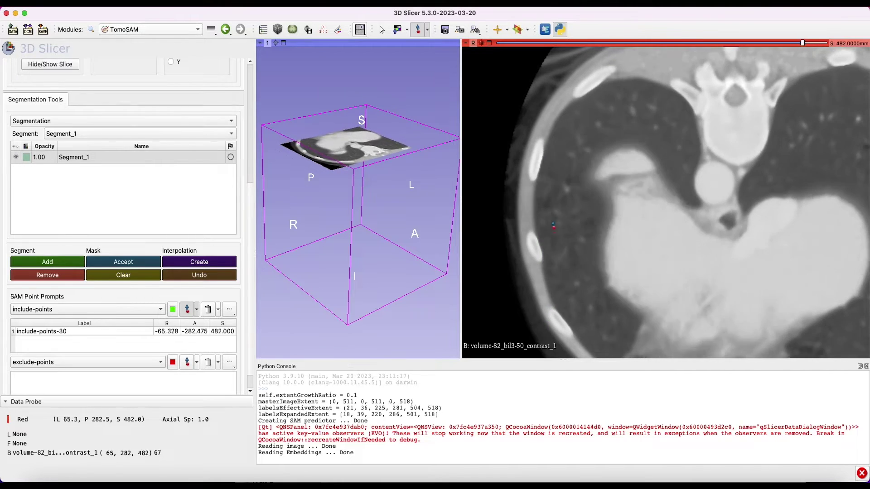
pyautogui.click(574, 302)
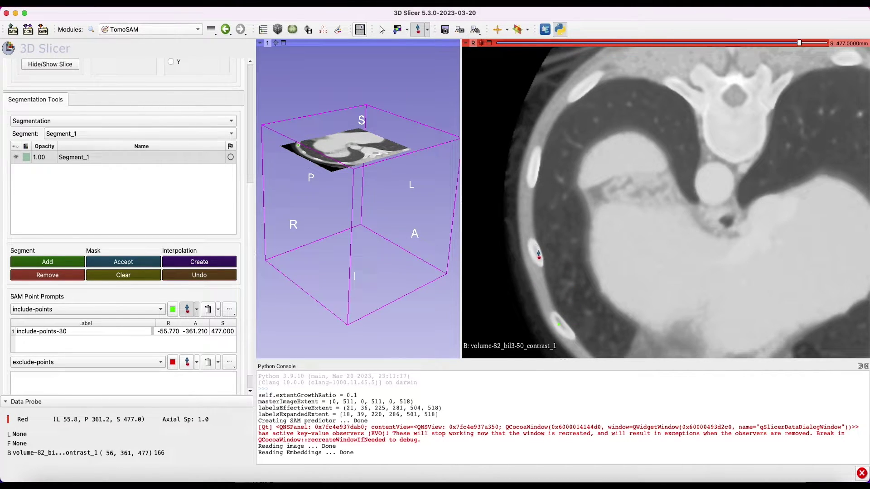
pyautogui.click(538, 256)
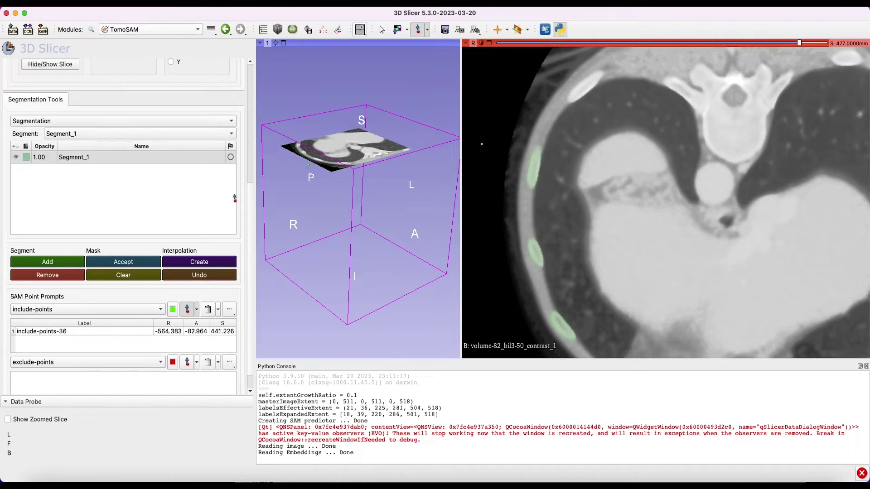
pyautogui.scroll(5, 549, 267)
pyautogui.scroll(20, 548, 268)
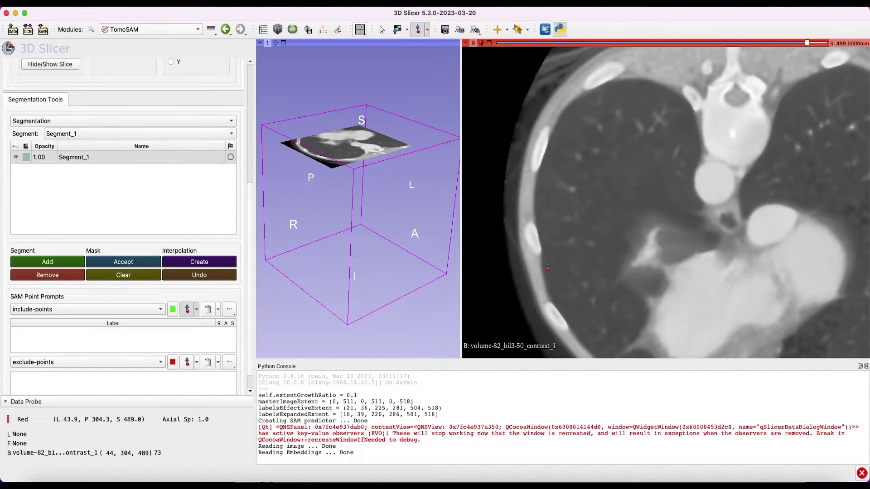
pyautogui.scroll(5, 548, 267)
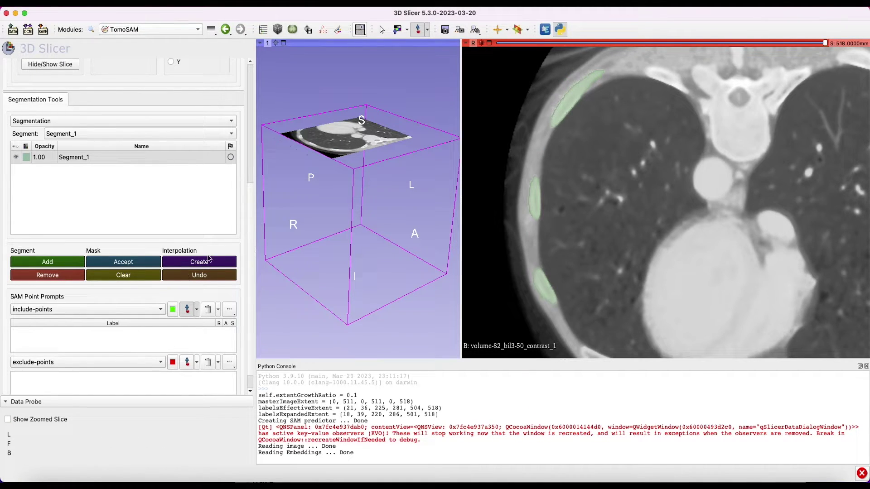
# Step: Create the rib interpolation and add include points on the rib across successive slices
pyautogui.click(209, 261)
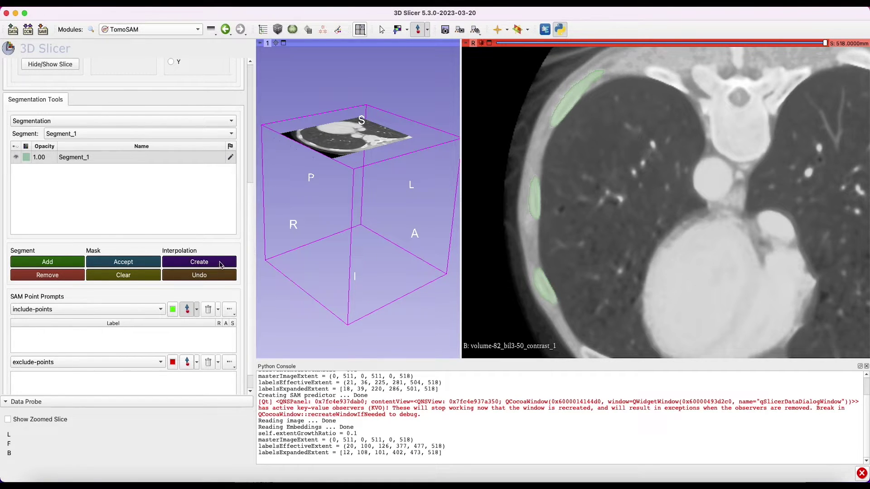
pyautogui.click(561, 206)
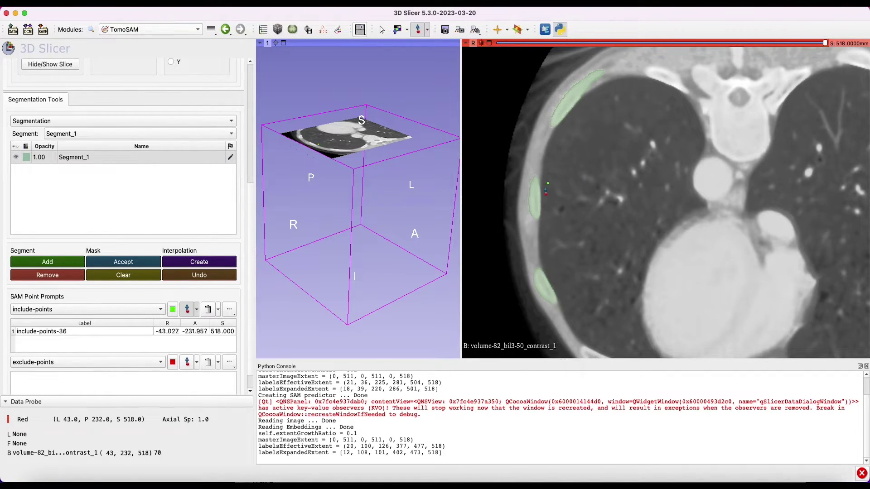
pyautogui.scroll(-7, 561, 206)
pyautogui.scroll(-2, 561, 207)
pyautogui.click(560, 208)
pyautogui.scroll(-6, 560, 208)
pyautogui.click(558, 213)
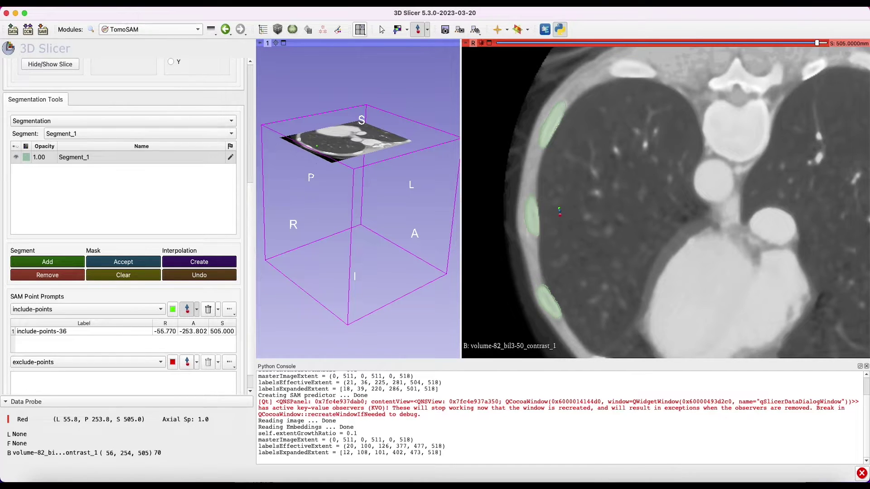
pyautogui.scroll(-6, 558, 212)
pyautogui.click(555, 217)
# Step: Add include points along the lower rib edge and review the slices back up toward S 518
pyautogui.scroll(-7, 555, 217)
pyautogui.click(556, 228)
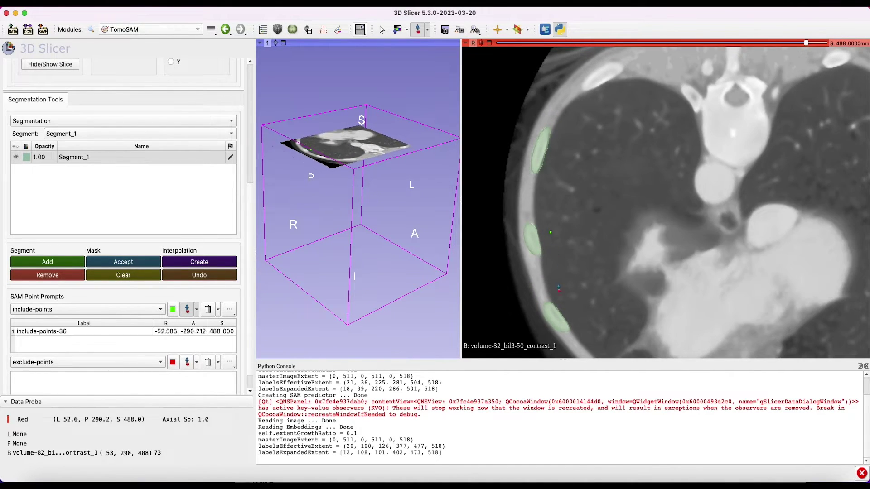
pyautogui.scroll(-9, 556, 229)
pyautogui.click(563, 310)
pyautogui.scroll(-3, 563, 310)
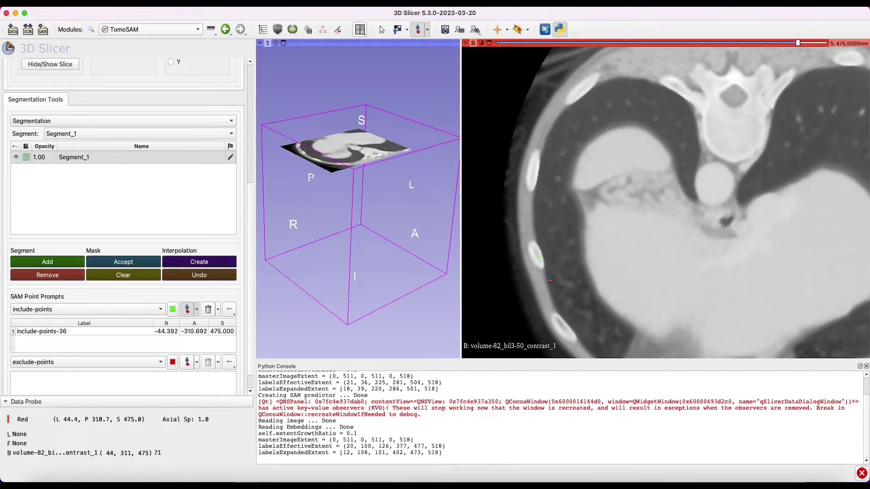
pyautogui.scroll(4, 557, 303)
pyautogui.click(555, 300)
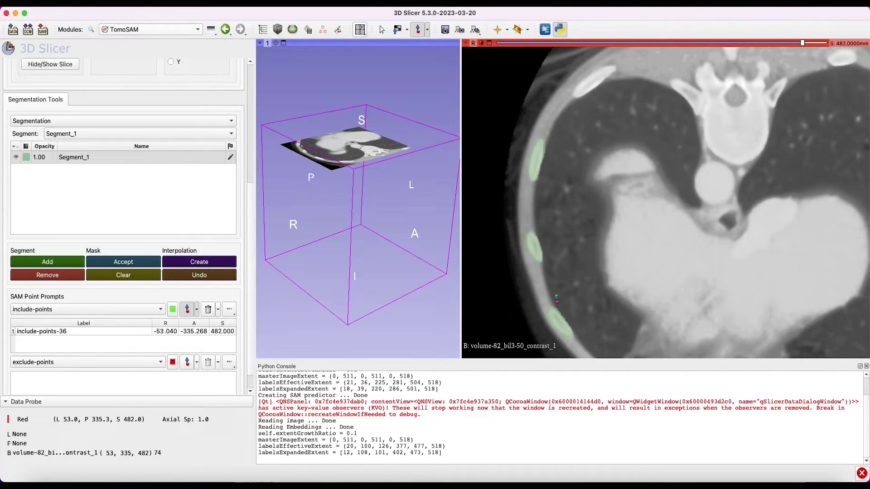
pyautogui.scroll(9, 555, 300)
pyautogui.scroll(20, 553, 296)
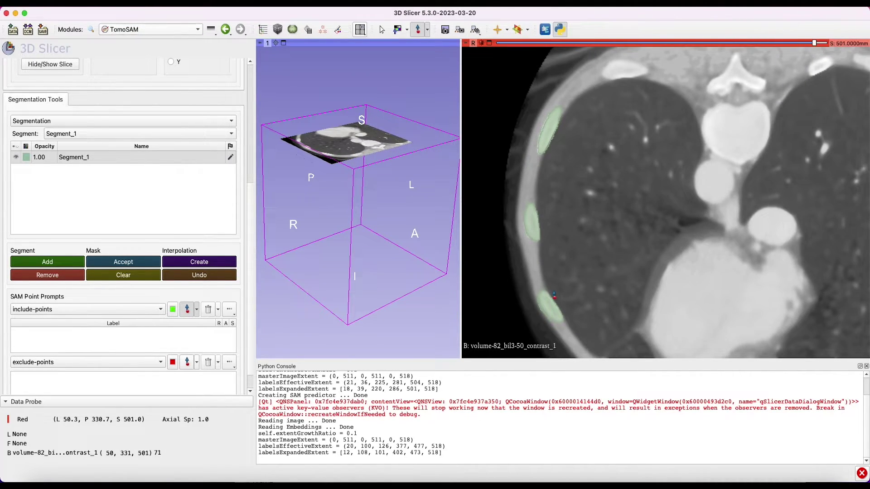
pyautogui.click(553, 293)
pyautogui.scroll(1, 553, 293)
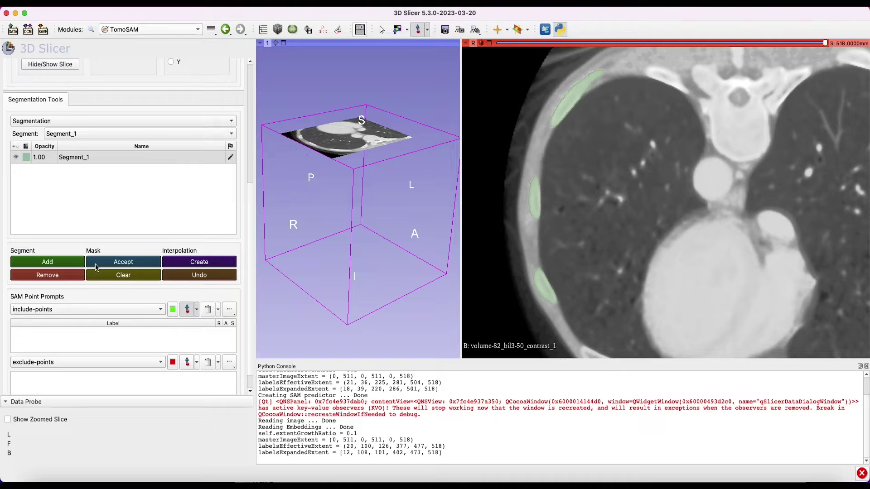
# Step: Switch to the Segment Editor with the Segment_1 segmentation selected
pyautogui.click(151, 29)
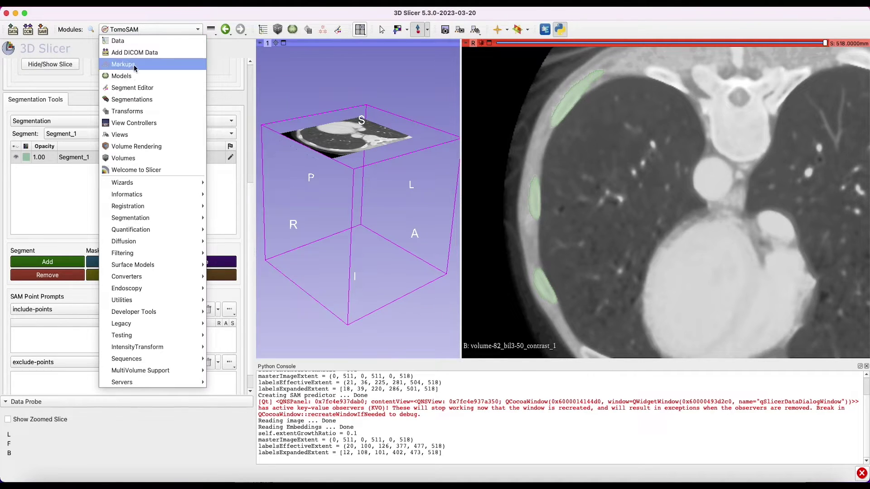
pyautogui.click(140, 88)
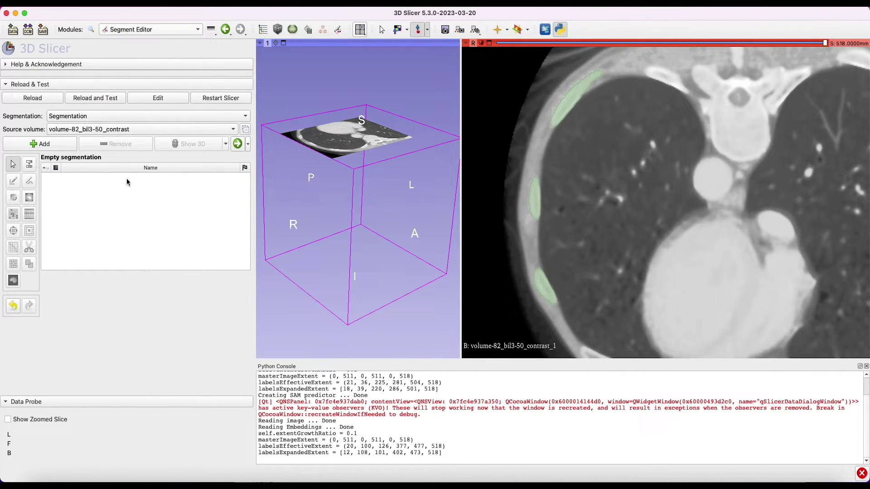
pyautogui.click(135, 116)
pyautogui.click(75, 134)
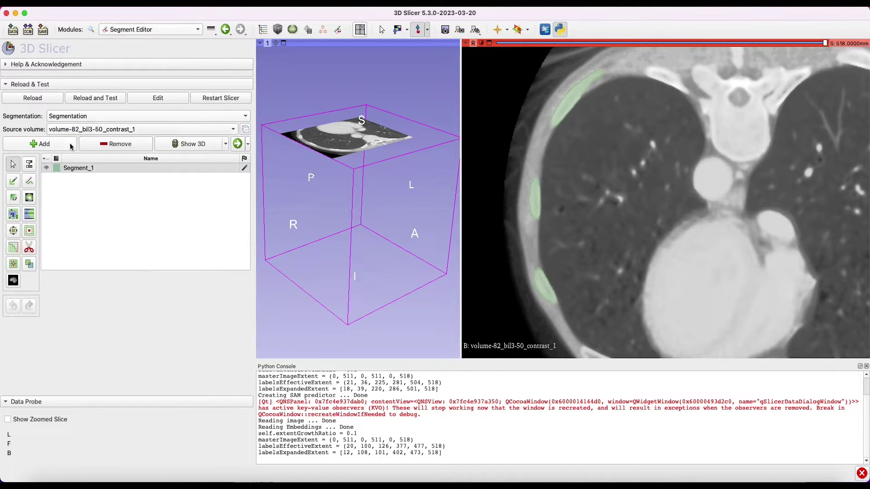
# Step: Initialize Fill between slices and check the filled rib masks across slices
pyautogui.click(29, 215)
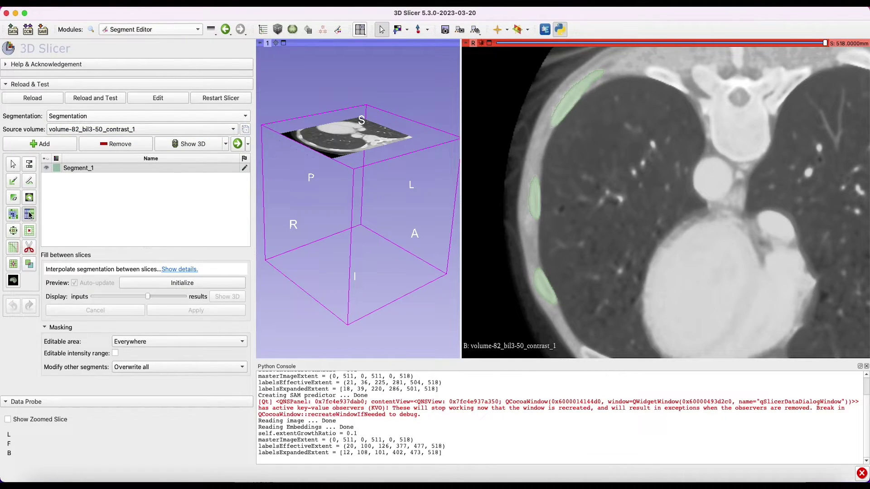
pyautogui.click(184, 283)
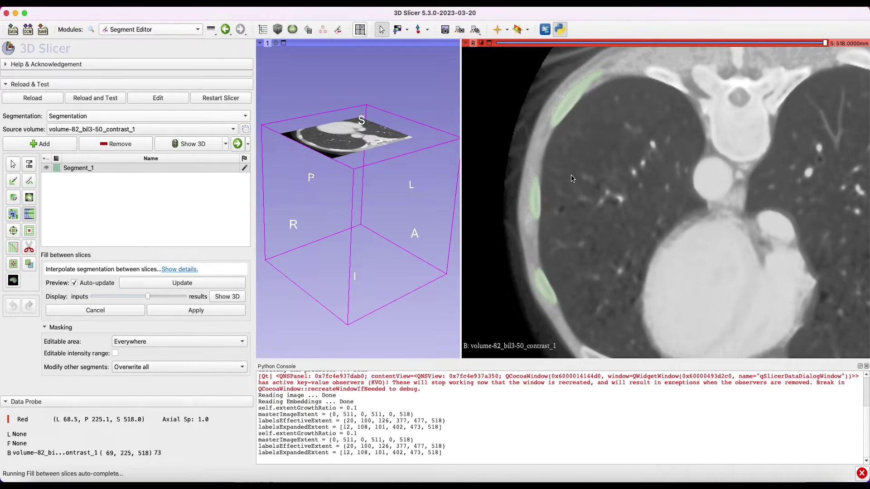
pyautogui.scroll(-8, 559, 183)
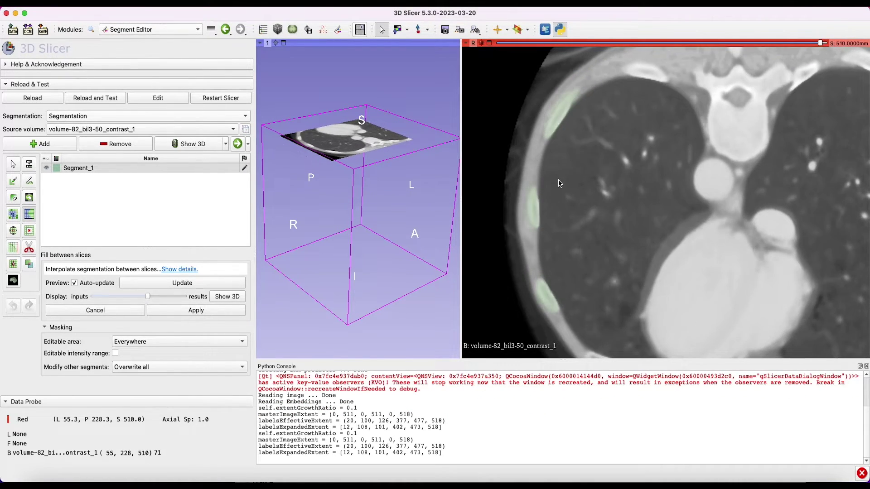
pyautogui.scroll(-17, 560, 183)
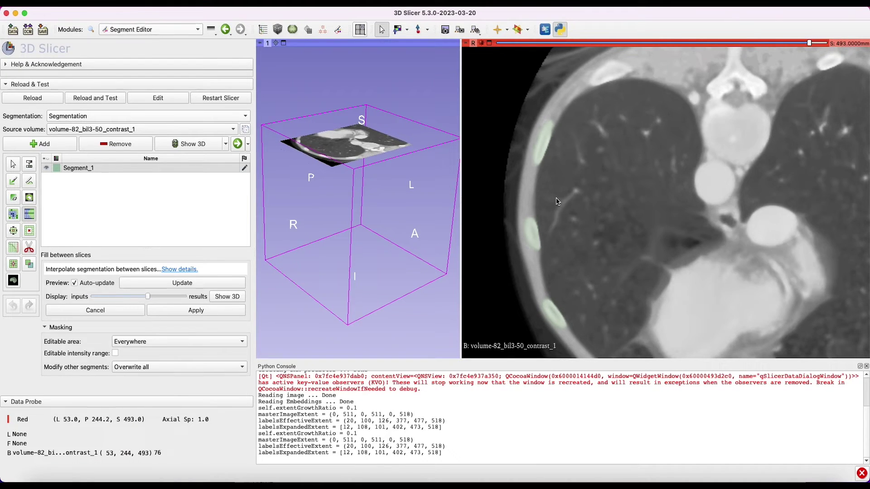
pyautogui.scroll(12, 557, 202)
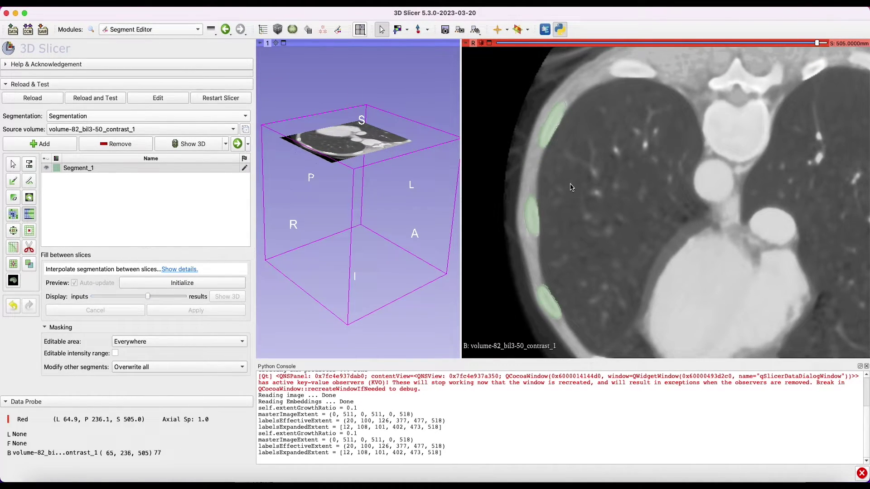
# Step: Return to the TomoSAM module and render the rib segments in 3D
pyautogui.click(181, 30)
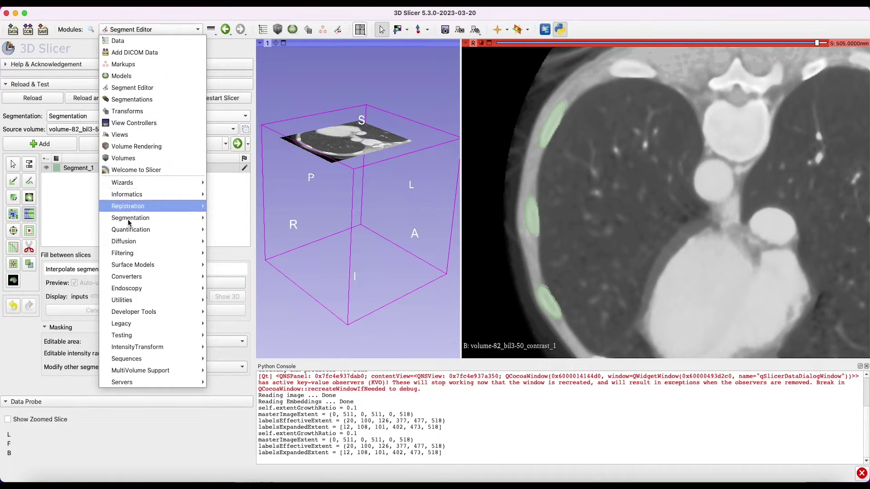
pyautogui.moveTo(180, 228)
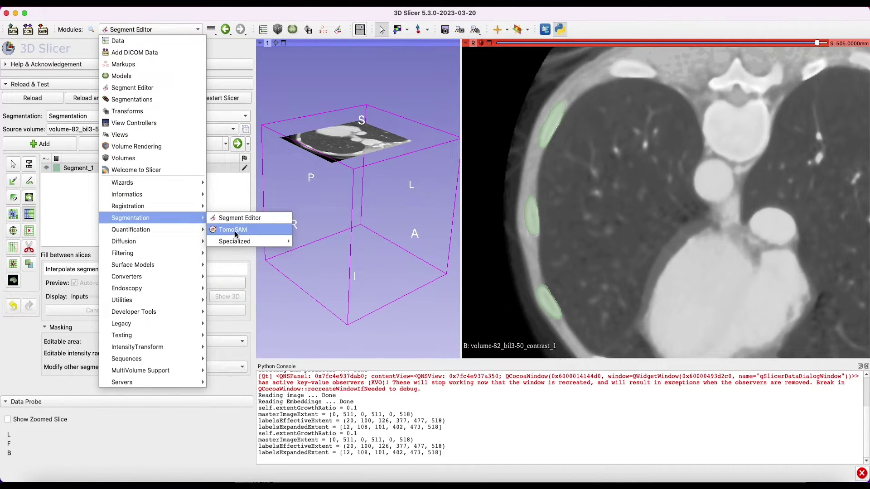
pyautogui.click(234, 231)
pyautogui.click(50, 244)
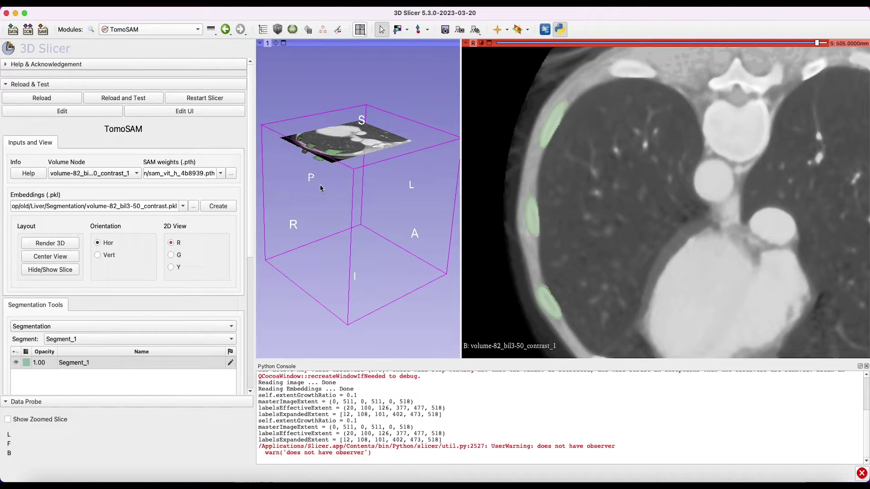
# Step: Rotate the 3D view to inspect the ribs and reframe the Red slice around S 480–485 mm
pyautogui.moveTo(320, 188); pyautogui.dragTo(435, 203)
pyautogui.scroll(-10, 569, 274)
pyautogui.scroll(-14, 570, 274)
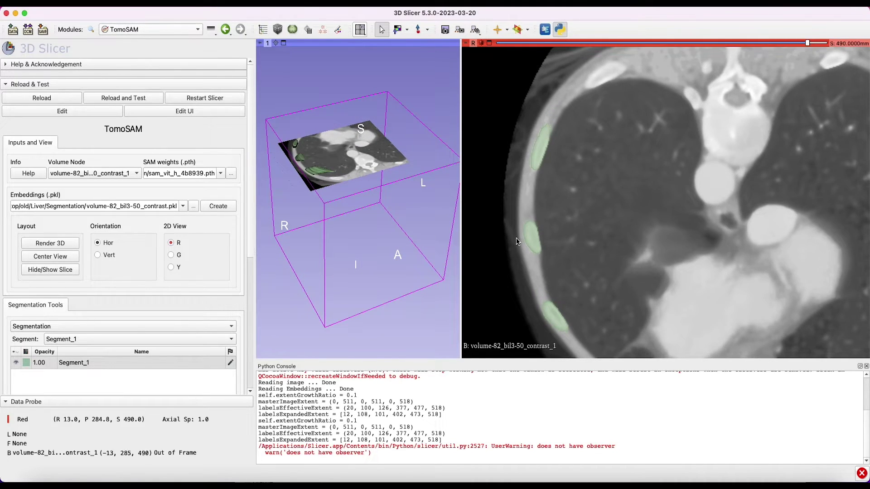
pyautogui.moveTo(399, 254); pyautogui.dragTo(355, 273)
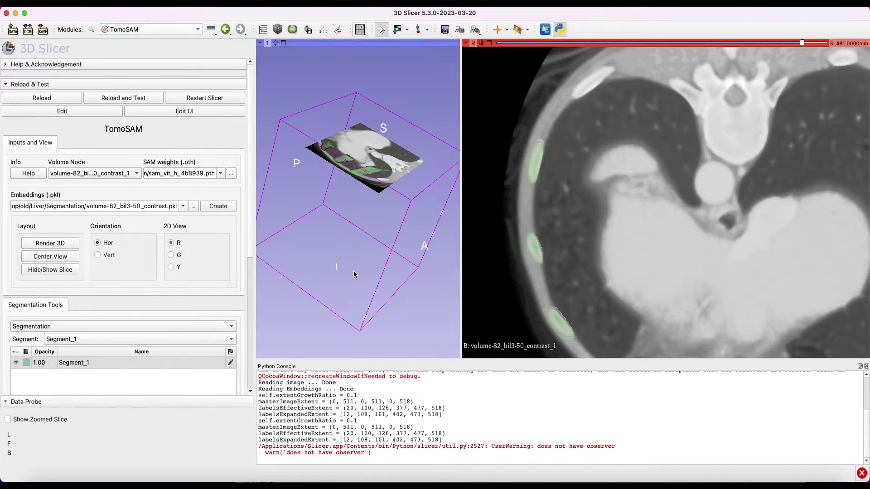
pyautogui.moveTo(767, 227); pyautogui.dragTo(553, 171, button='right')
pyautogui.scroll(4, 575, 191)
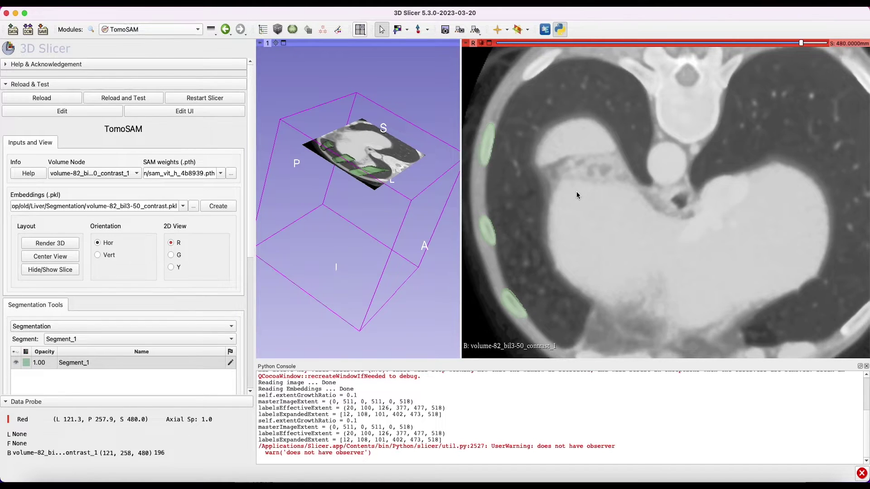
pyautogui.moveTo(594, 215)
pyautogui.mouseDown(button='right')
pyautogui.moveTo(578, 170)
pyautogui.moveTo(605, 184)
pyautogui.moveTo(588, 204)
pyautogui.moveTo(595, 243)
pyautogui.moveTo(608, 241)
pyautogui.moveTo(618, 216)
pyautogui.moveTo(634, 217)
pyautogui.moveTo(607, 214)
pyautogui.mouseUp(button='right')
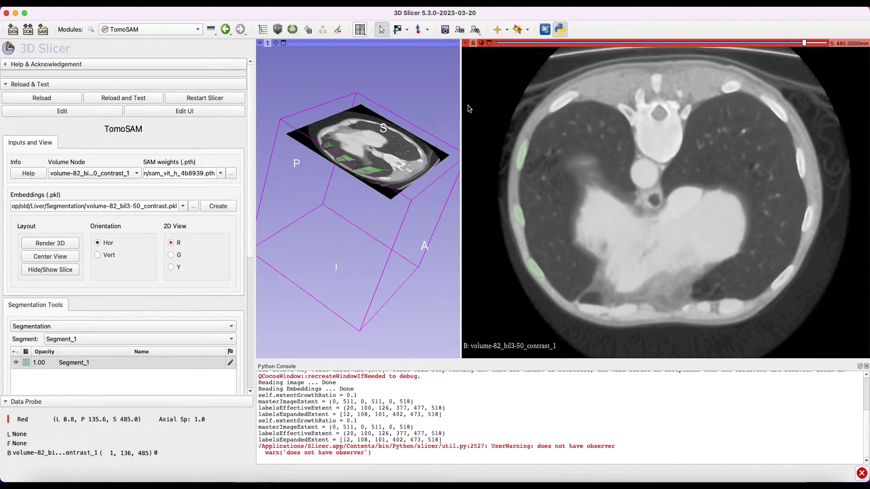
# Step: Switch the 2D view to the coronal G slice at -288 mm, centred and zoomed on the pelvis
pyautogui.click(171, 255)
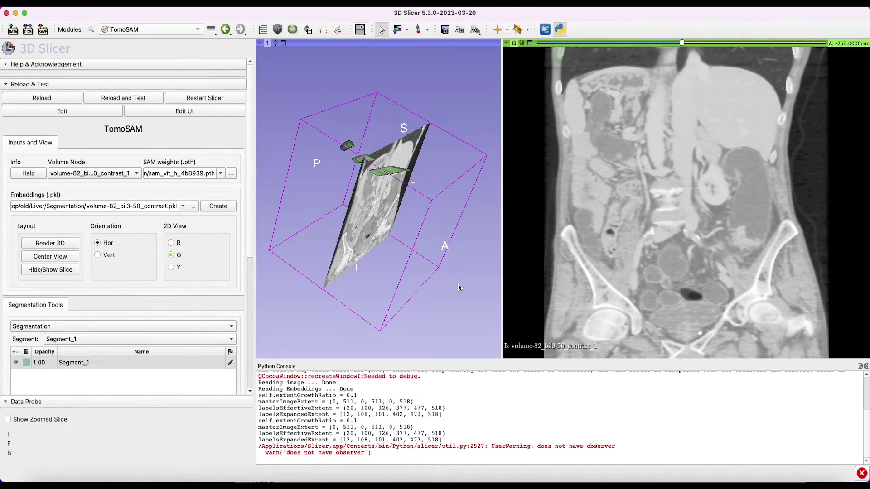
pyautogui.moveTo(624, 292); pyautogui.dragTo(610, 271, button='middle')
pyautogui.scroll(-20, 653, 287)
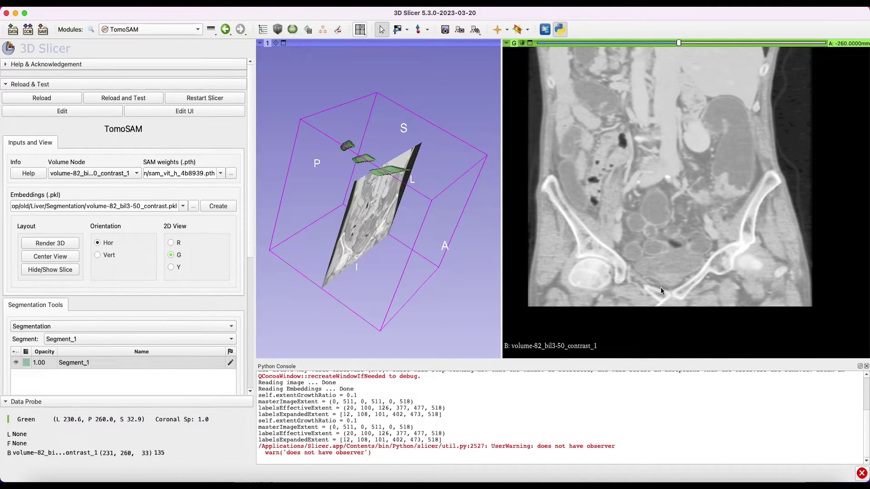
pyautogui.scroll(-5, 673, 298)
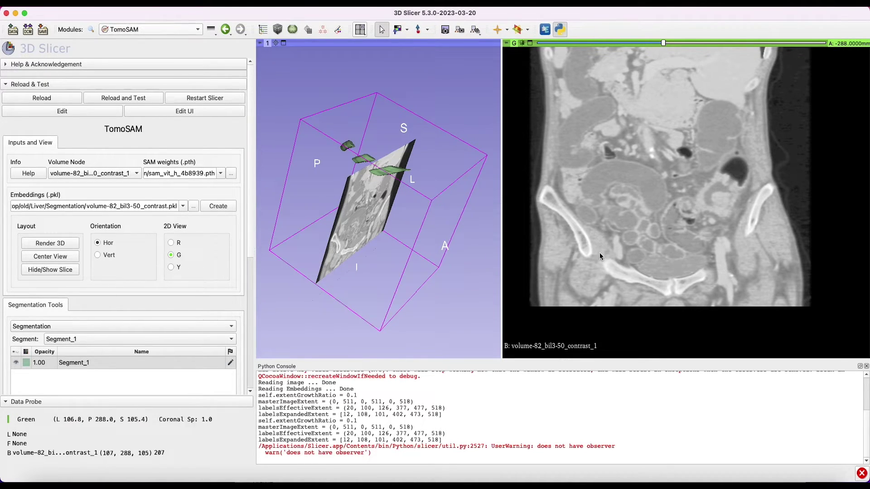
pyautogui.keyDown('ctrl'); pyautogui.scroll(2, 655, 293); pyautogui.keyUp('ctrl')
pyautogui.moveTo(649, 287); pyautogui.dragTo(681, 262, button='middle')
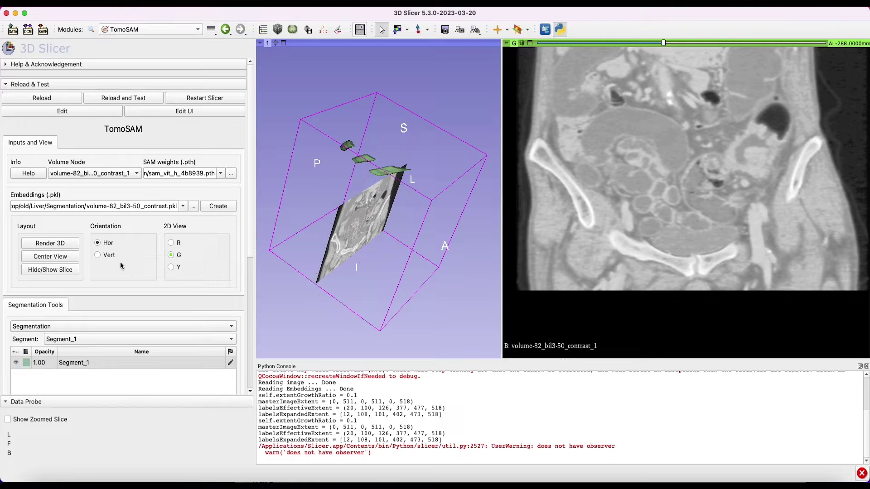
pyautogui.scroll(-5, 115, 297)
# Step: Add a new Segment_2 and enable include-point placement
pyautogui.click(48, 351)
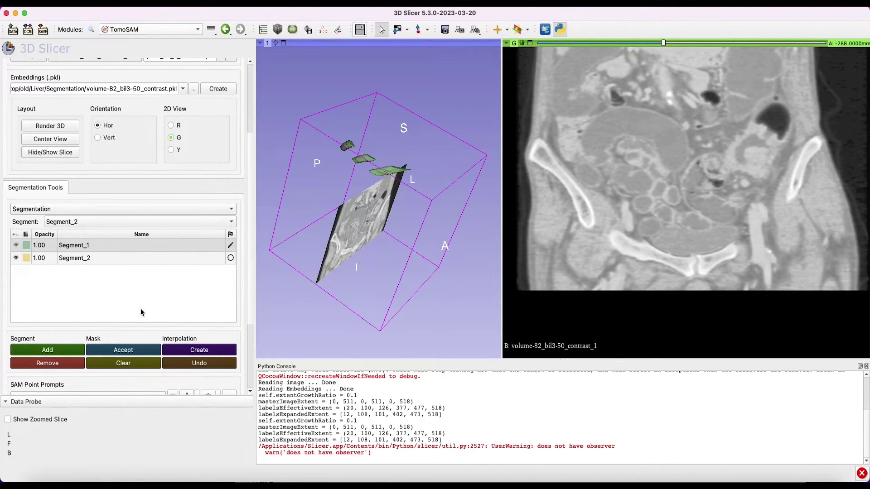
pyautogui.scroll(-4, 141, 311)
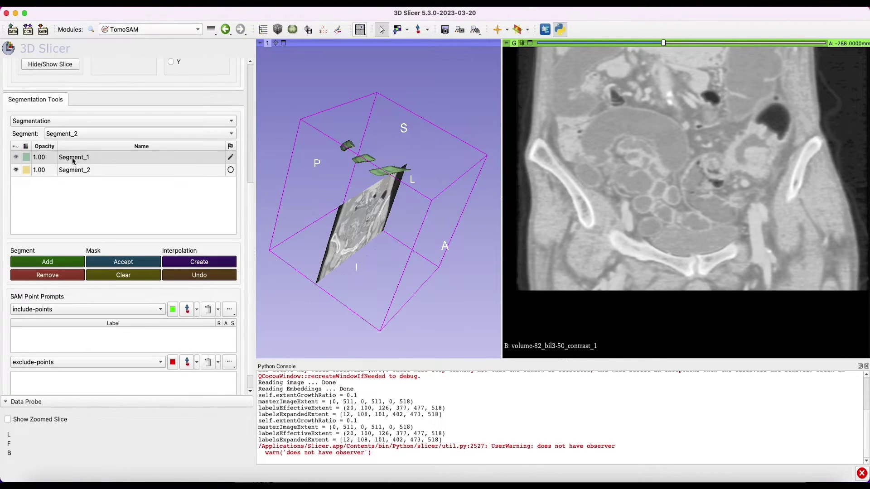
pyautogui.click(188, 312)
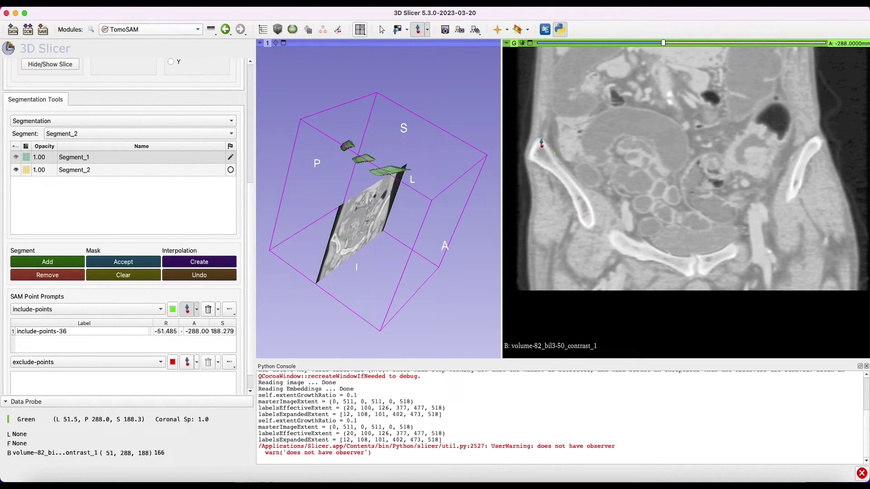
# Step: Place include points on the iliac bone and the pubic bone to mask them in yellow
pyautogui.click(564, 175)
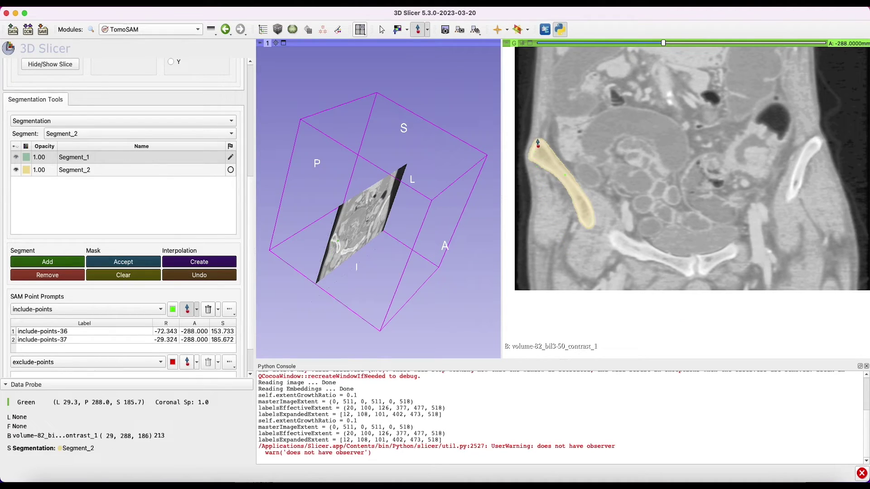
pyautogui.press('space')
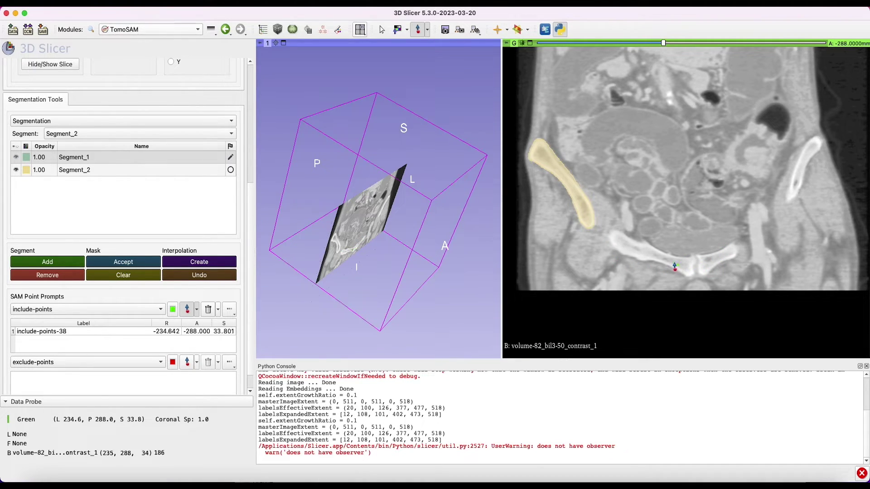
pyautogui.click(734, 257)
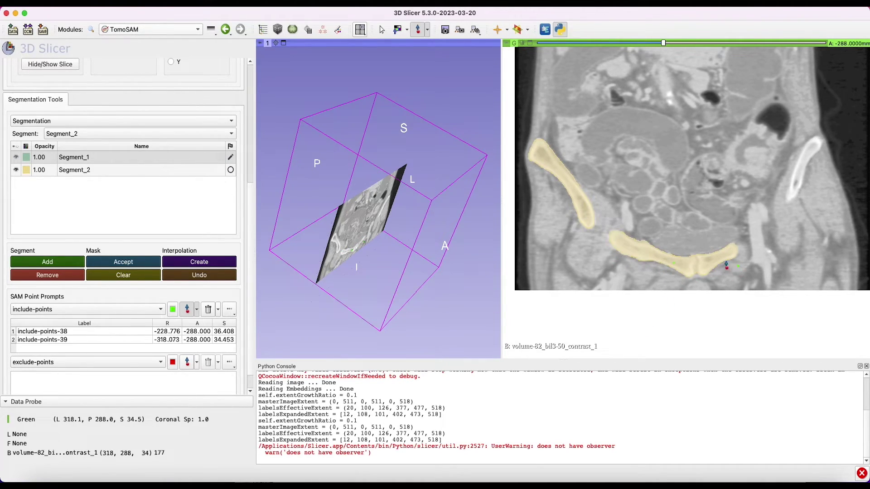
pyautogui.moveTo(712, 265)
pyautogui.mouseDown()
pyautogui.moveTo(669, 306)
pyautogui.moveTo(459, 324)
pyautogui.mouseUp()
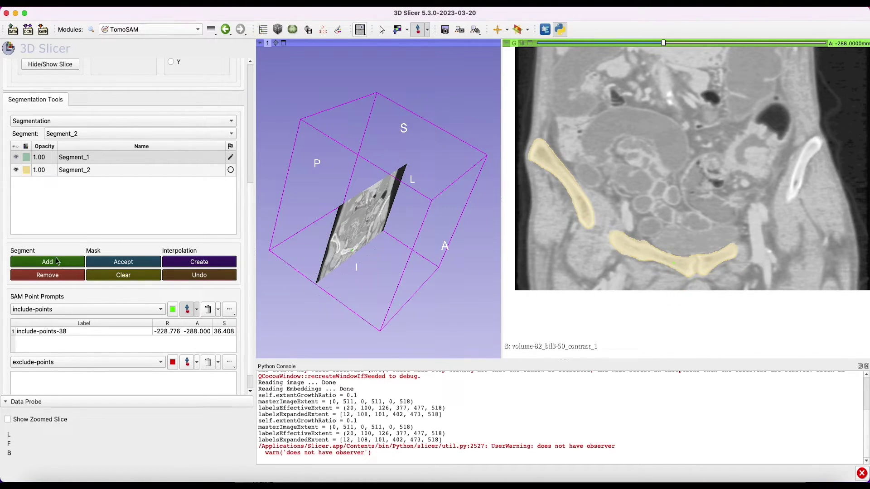
pyautogui.scroll(-2, 179, 372)
pyautogui.click(187, 341)
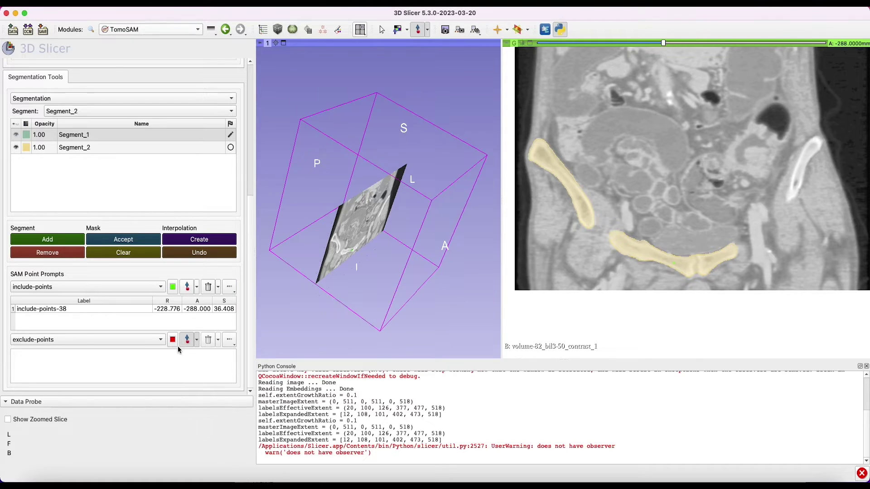
pyautogui.click(186, 287)
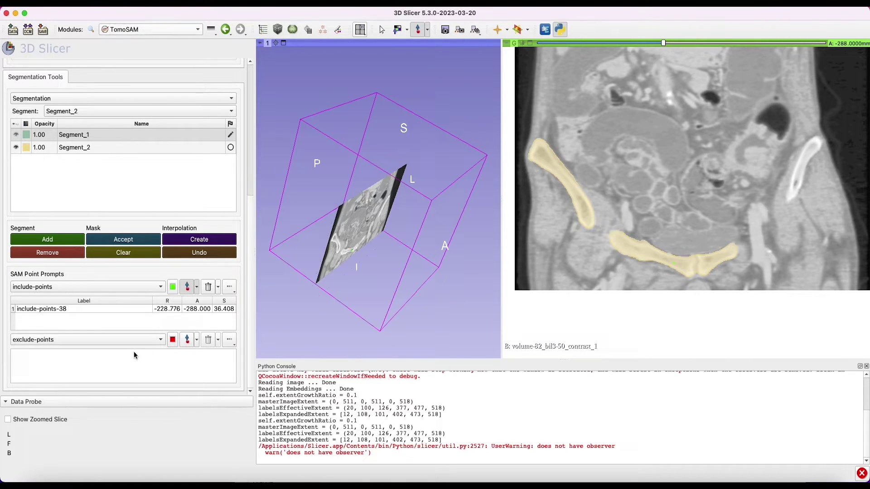
pyautogui.click(187, 340)
pyautogui.click(713, 265)
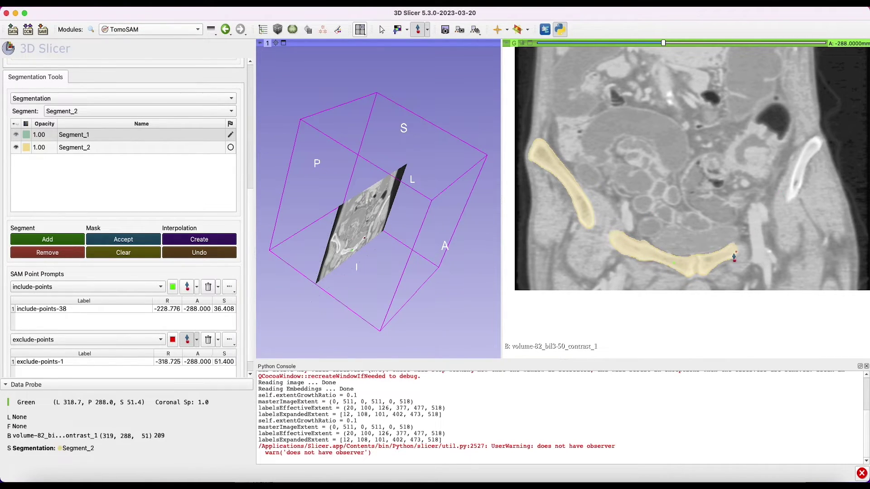
pyautogui.click(703, 262)
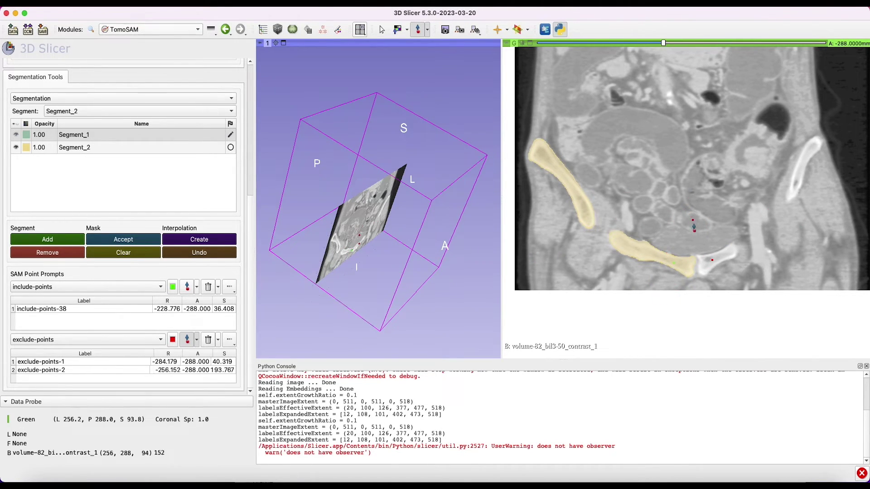
pyautogui.press('c')
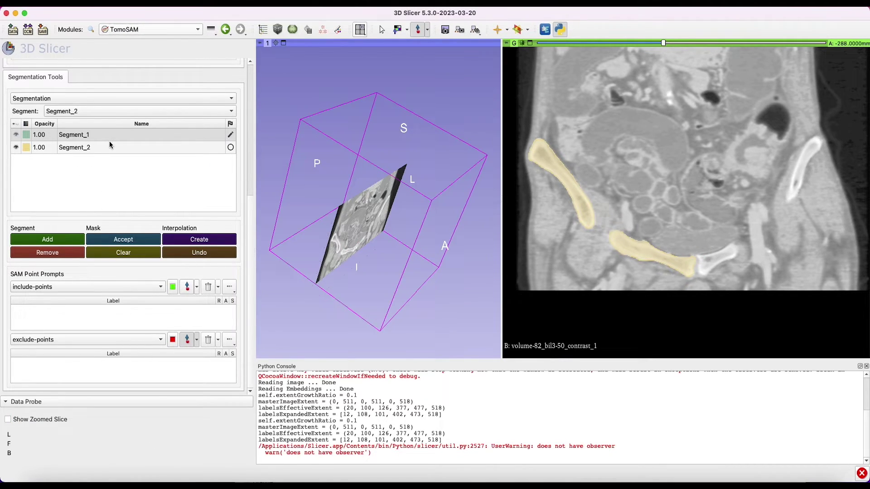
pyautogui.click(187, 287)
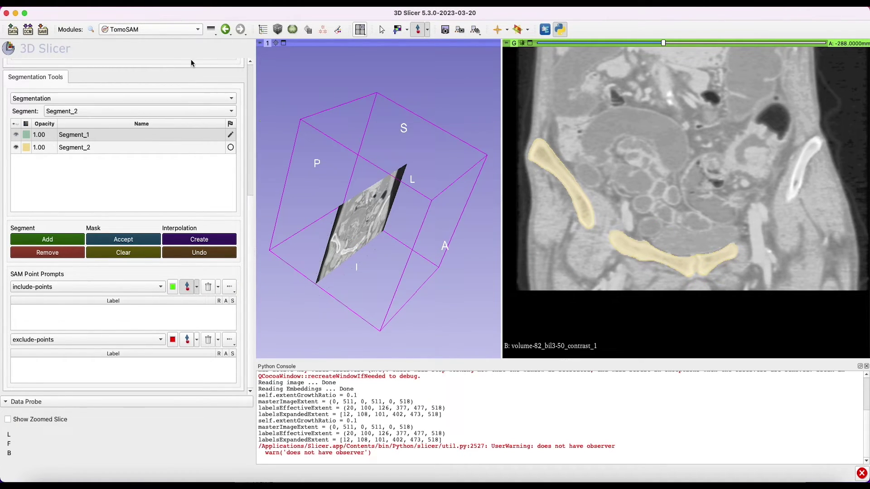
pyautogui.click(156, 31)
# Step: With the Segment Editor Erase tool, erase the yellow mask past the pubic joint
pyautogui.click(134, 87)
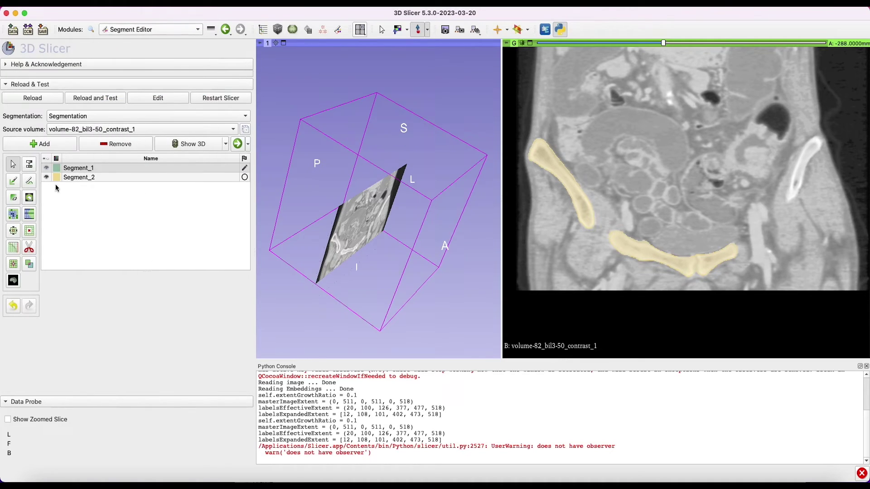
pyautogui.click(14, 199)
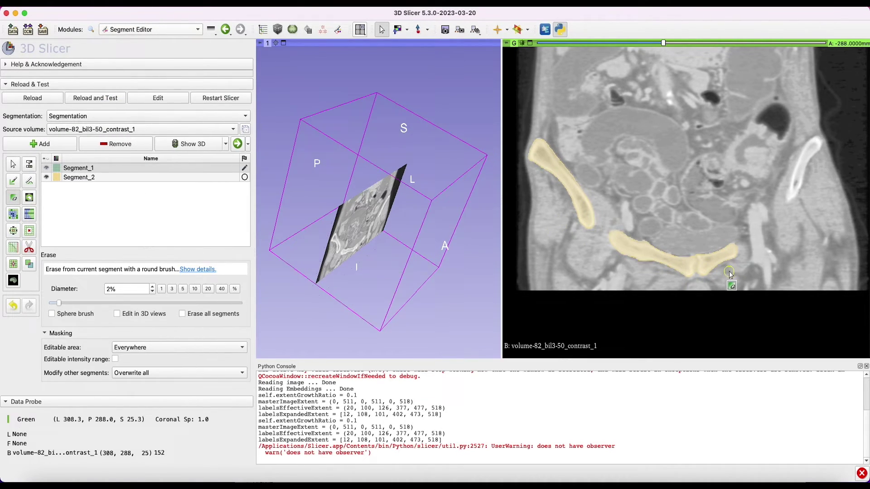
pyautogui.keyDown('ctrl'); pyautogui.scroll(3, 715, 268); pyautogui.keyUp('ctrl')
pyautogui.moveTo(741, 229)
pyautogui.mouseDown()
pyautogui.moveTo(740, 251)
pyautogui.moveTo(749, 231)
pyautogui.moveTo(699, 259)
pyautogui.moveTo(676, 249)
pyautogui.mouseUp()
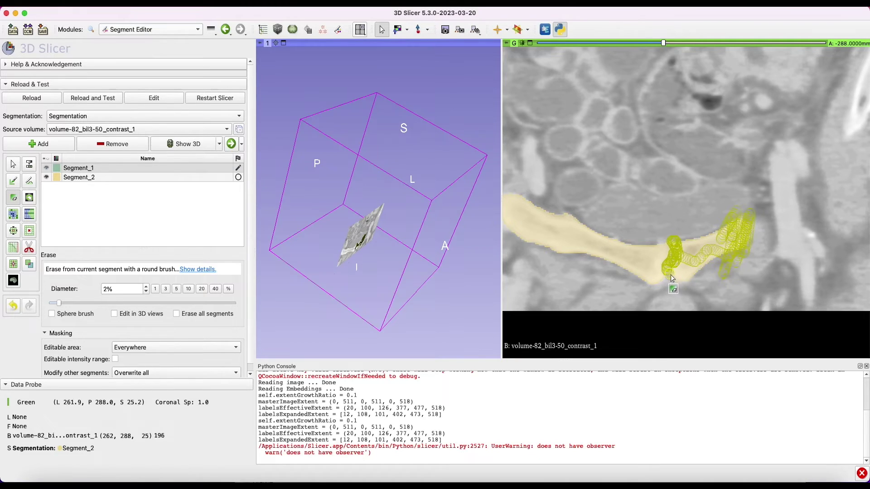
pyautogui.moveTo(671, 278)
pyautogui.mouseDown()
pyautogui.moveTo(686, 232)
pyautogui.moveTo(682, 281)
pyautogui.moveTo(720, 251)
pyautogui.moveTo(716, 303)
pyautogui.mouseUp()
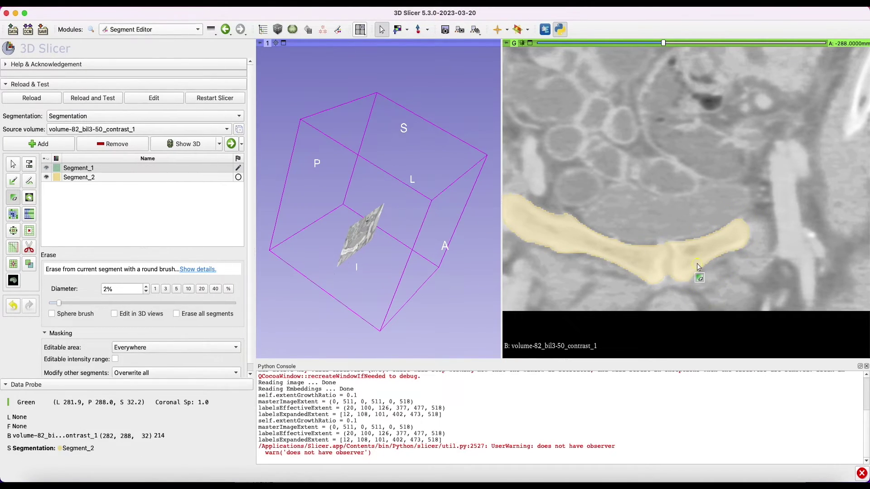
# Step: Select Segment_2 and erase the leftover yellow over the far pubic bone and near the joint
pyautogui.click(92, 178)
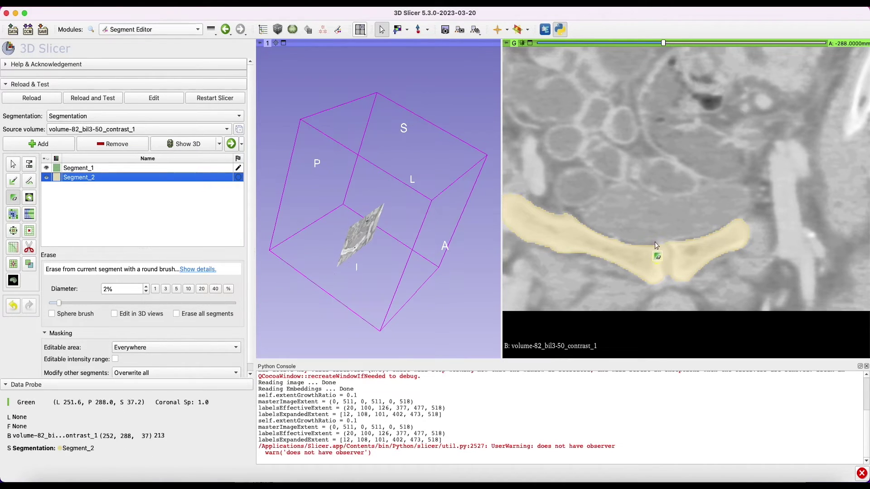
pyautogui.moveTo(673, 244)
pyautogui.mouseDown()
pyautogui.moveTo(675, 279)
pyautogui.moveTo(678, 259)
pyautogui.moveTo(681, 292)
pyautogui.mouseUp()
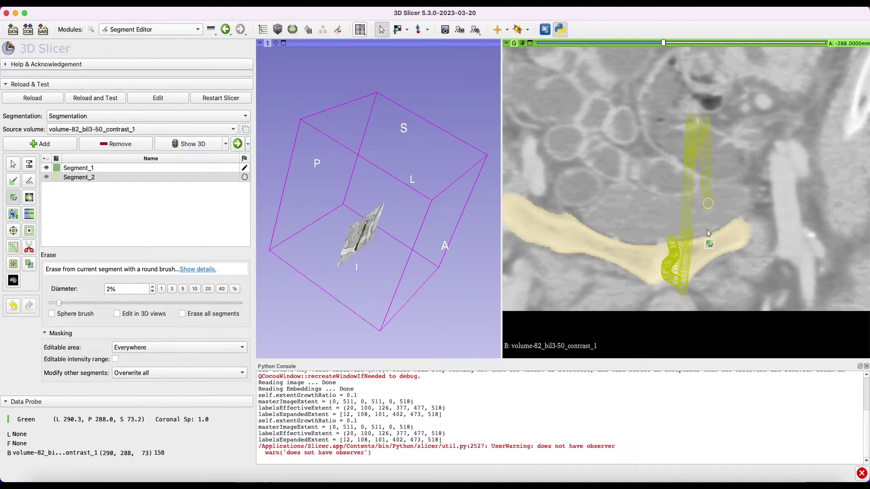
pyautogui.moveTo(709, 234); pyautogui.dragTo(687, 264)
pyautogui.moveTo(721, 239)
pyautogui.mouseDown()
pyautogui.moveTo(716, 256)
pyautogui.moveTo(745, 247)
pyautogui.mouseUp()
pyautogui.moveTo(742, 218); pyautogui.dragTo(750, 231)
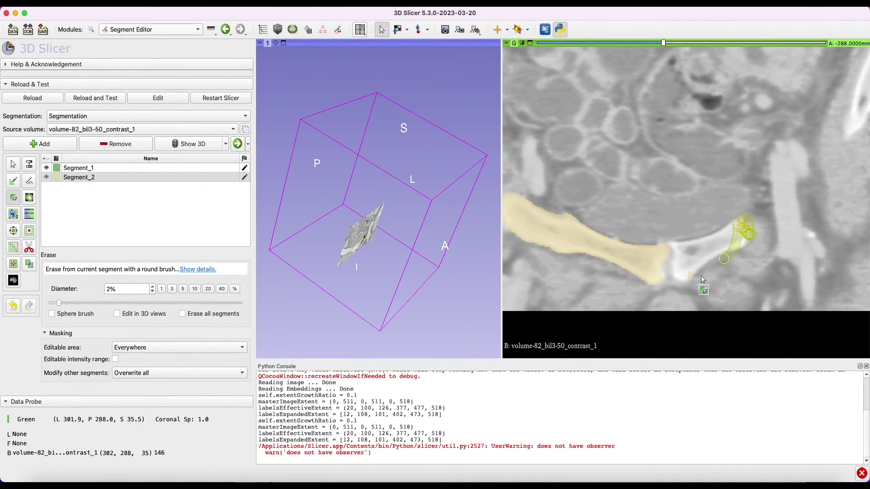
pyautogui.moveTo(670, 267); pyautogui.dragTo(678, 288)
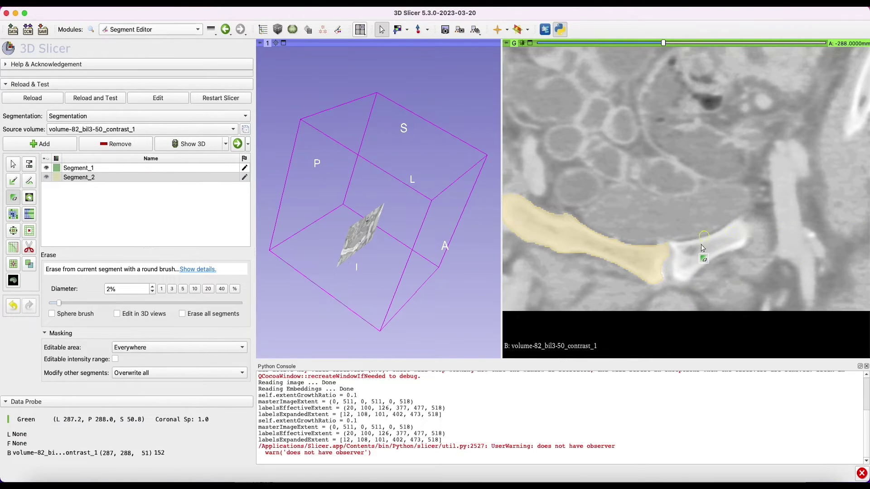
pyautogui.keyDown('ctrl'); pyautogui.scroll(-4, 702, 248); pyautogui.keyUp('ctrl')
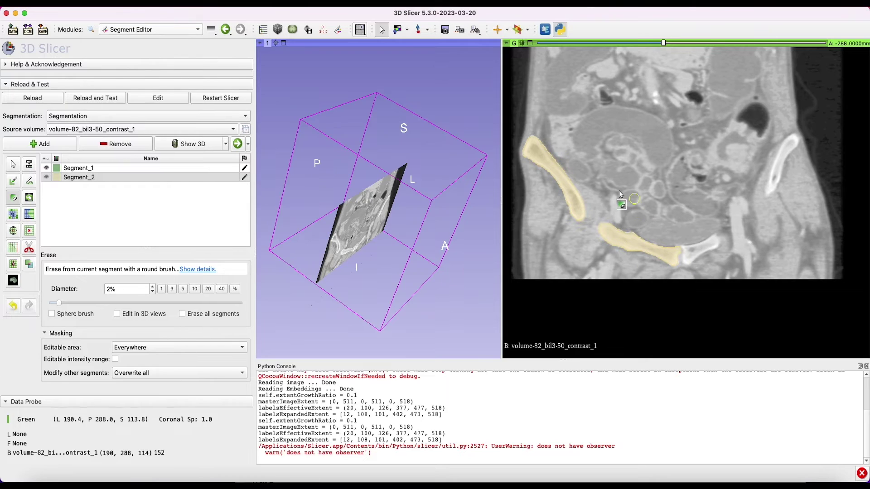
pyautogui.moveTo(618, 192); pyautogui.dragTo(640, 211, button='middle')
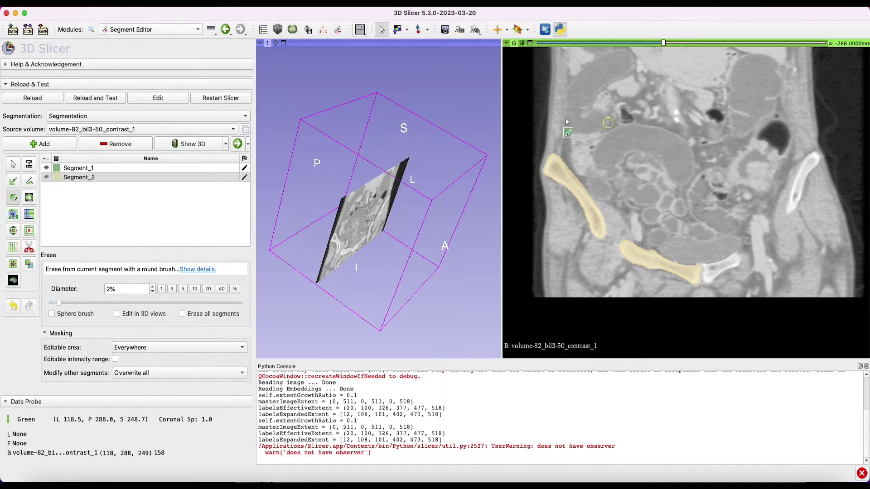
# Step: Return to the TomoSAM module and add a new empty Segment_3
pyautogui.click(159, 31)
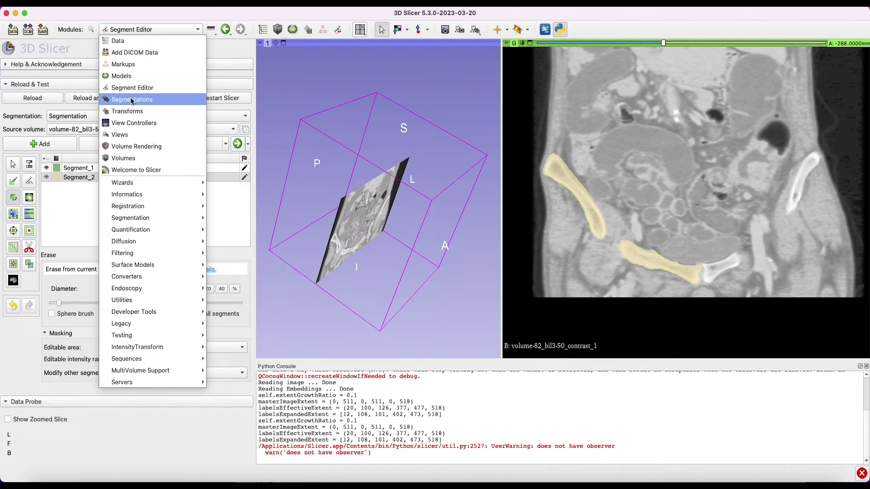
pyautogui.moveTo(155, 219)
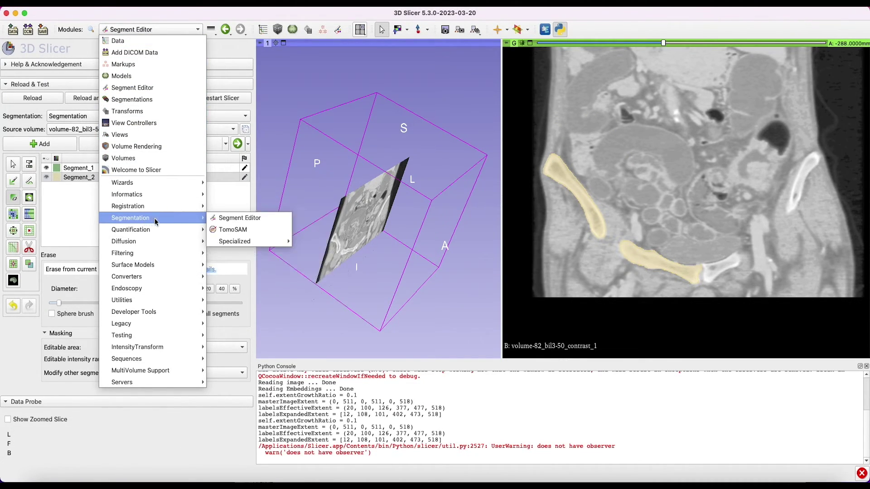
pyautogui.click(242, 230)
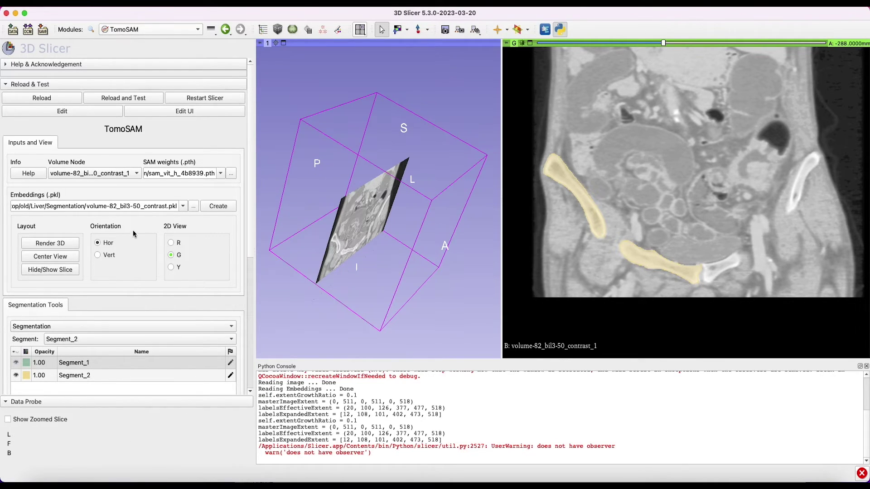
pyautogui.scroll(-3, 64, 356)
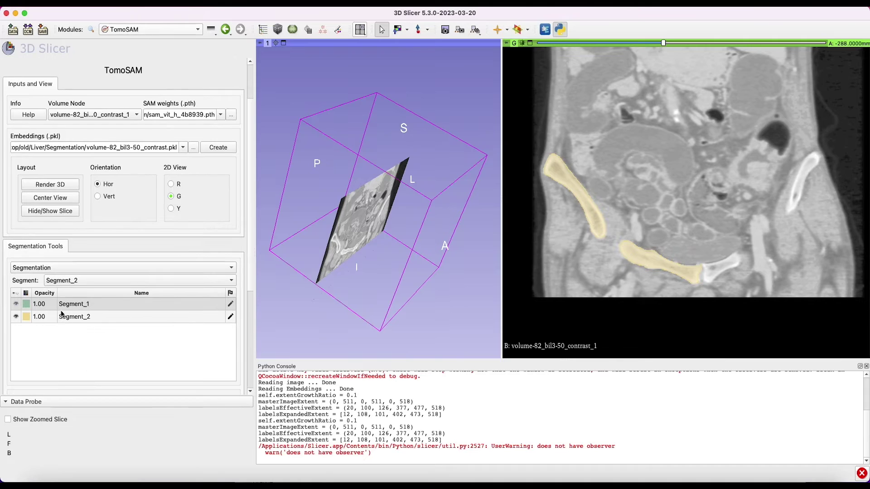
pyautogui.click(32, 317)
pyautogui.scroll(-5, 88, 375)
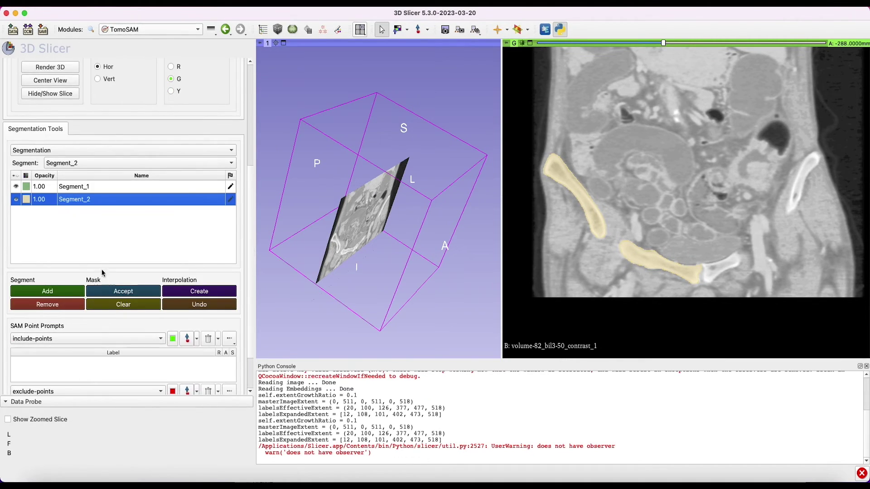
pyautogui.click(48, 291)
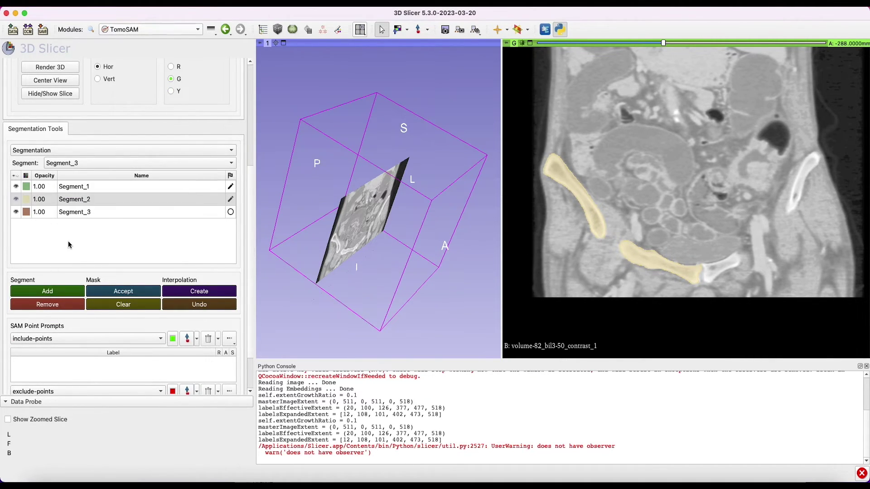
pyautogui.click(89, 200)
# Step: Remove Segment_2 and Segment_1, then move the coronal slice to A -171 mm
pyautogui.click(95, 165)
pyautogui.click(68, 175)
pyautogui.click(67, 304)
pyautogui.click(86, 187)
pyautogui.click(85, 166)
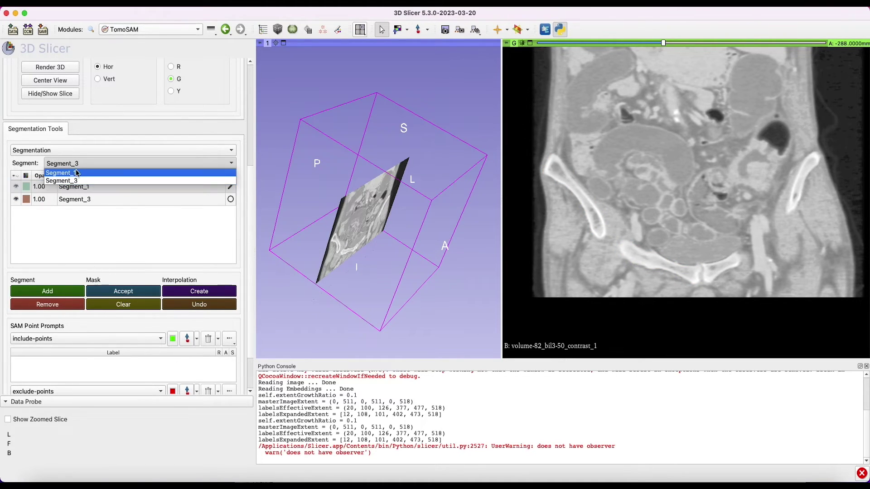
pyautogui.click(68, 174)
pyautogui.click(51, 306)
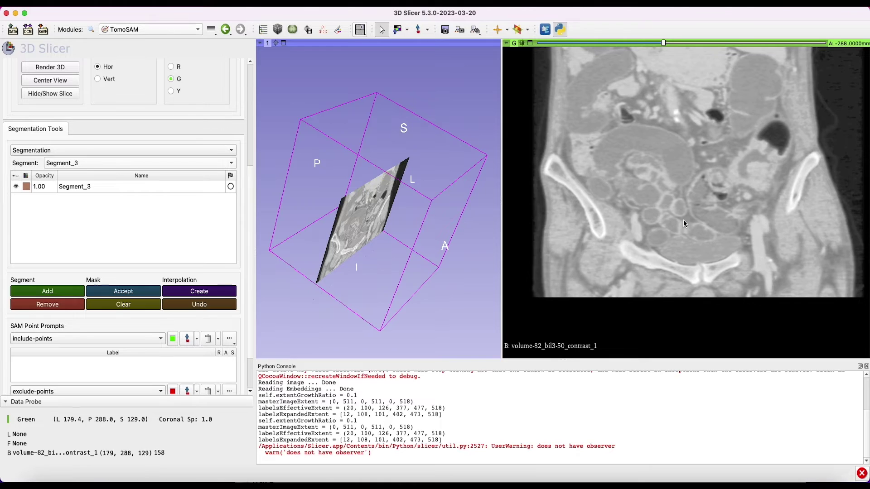
pyautogui.scroll(-4, 746, 159)
pyautogui.moveTo(657, 45); pyautogui.dragTo(700, 58)
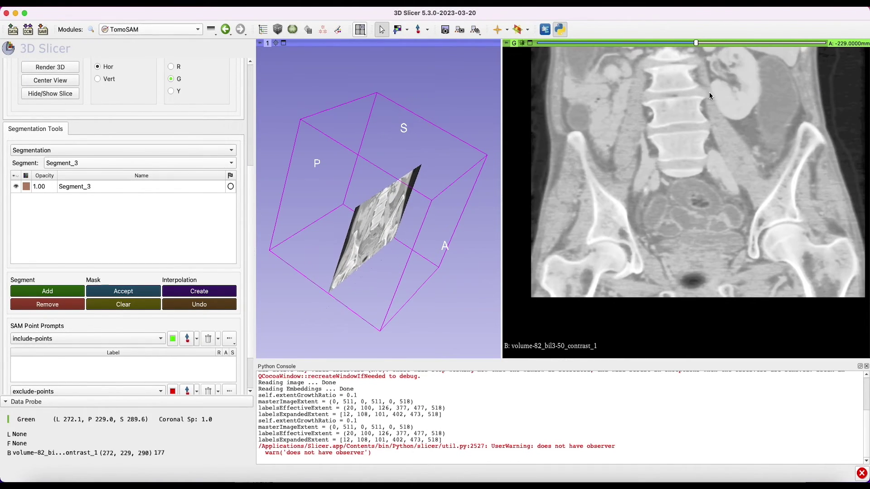
# Step: Pan the coronal image and move the slice from A -229 to -211 mm to show the kidneys
pyautogui.scroll(-15, 670, 186)
pyautogui.moveTo(701, 142); pyautogui.dragTo(716, 170, button='middle')
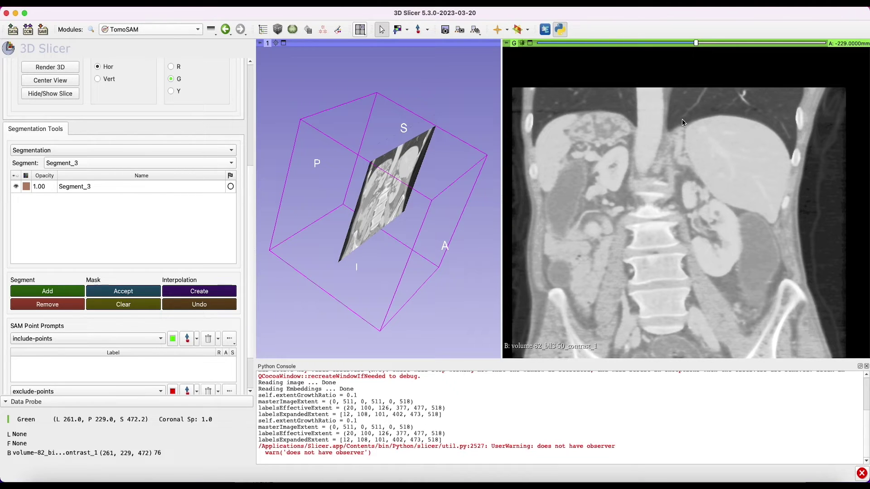
pyautogui.moveTo(697, 43); pyautogui.dragTo(728, 56)
pyautogui.keyDown('ctrl'); pyautogui.scroll(2, 658, 159); pyautogui.keyUp('ctrl')
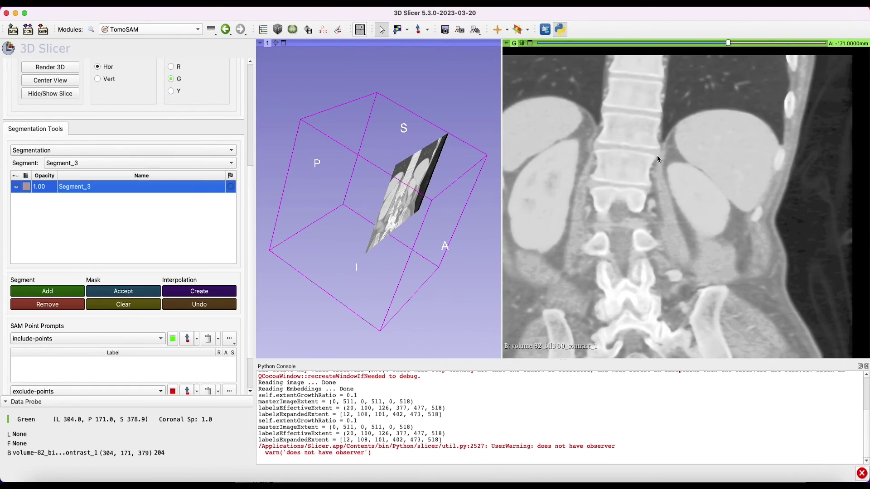
# Step: Switch to the sagittal view and place an include point on the kidney
pyautogui.press('y')
pyautogui.click(702, 221)
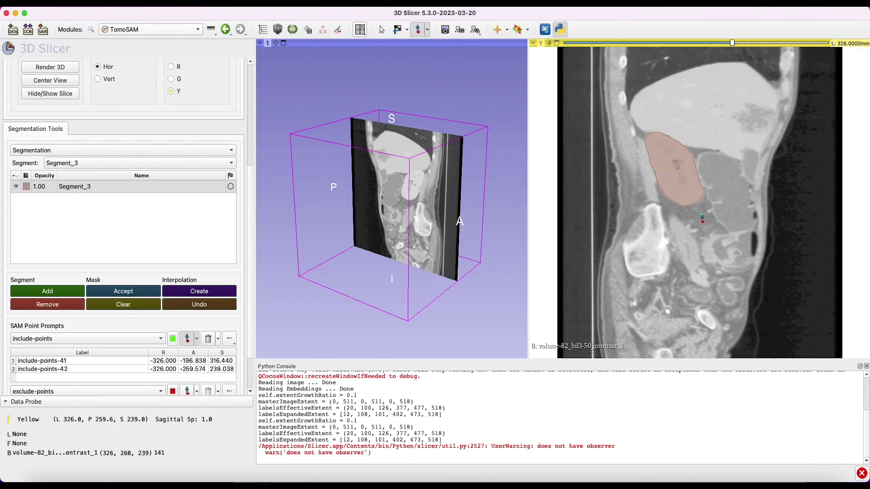
pyautogui.scroll(10, 702, 221)
pyautogui.keyDown('ctrl'); pyautogui.scroll(4, 639, 195); pyautogui.keyUp('ctrl')
pyautogui.hotkey('ctrl', 'Left')
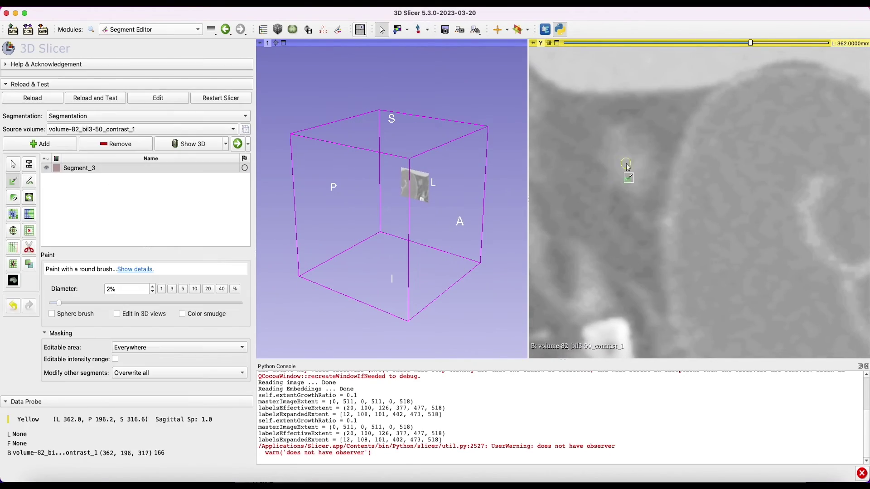
pyautogui.hotkey('ctrl', 'Right')
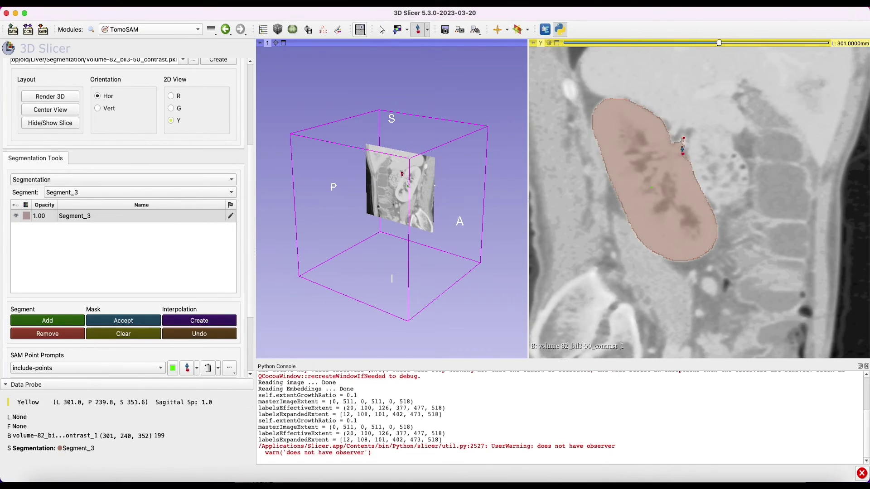
pyautogui.hotkey('ctrl', 'Left')
pyautogui.hotkey('ctrl', 'Right')
pyautogui.scroll(-4, 679, 191)
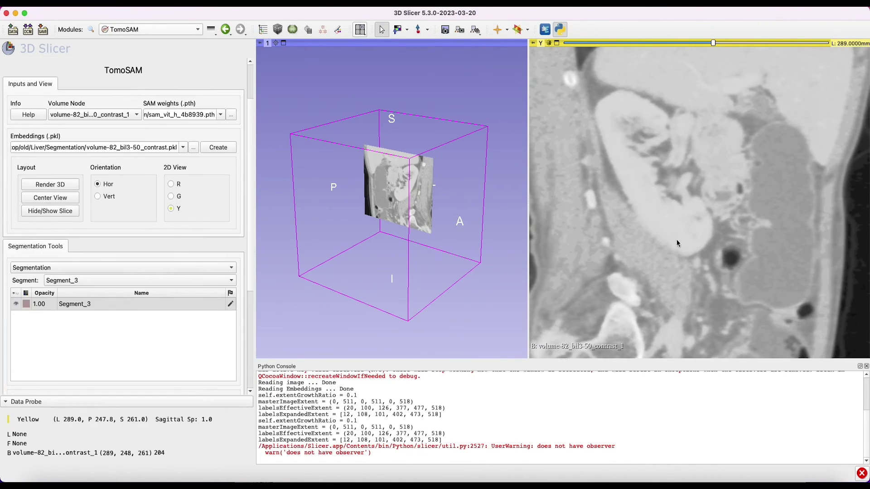
# Step: Paint the missing kidney area into Segment_3 in the Segment Editor
pyautogui.click(150, 29)
pyautogui.click(133, 88)
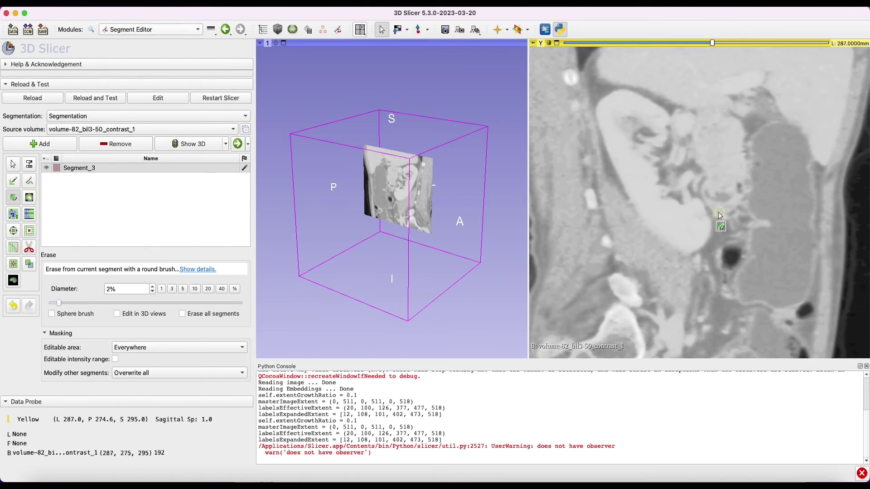
pyautogui.hotkey('ctrl', 'Right')
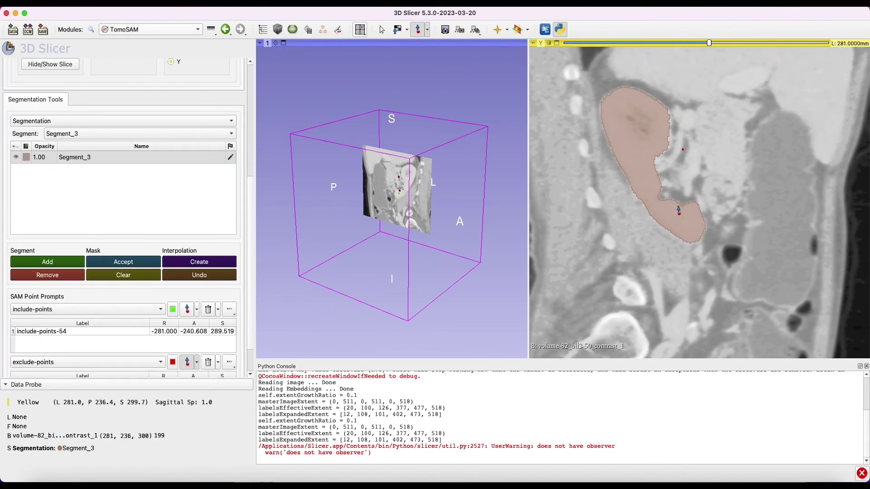
pyautogui.scroll(-4, 675, 272)
pyautogui.scroll(-3, 672, 280)
pyautogui.hotkey('ctrl', 'Left')
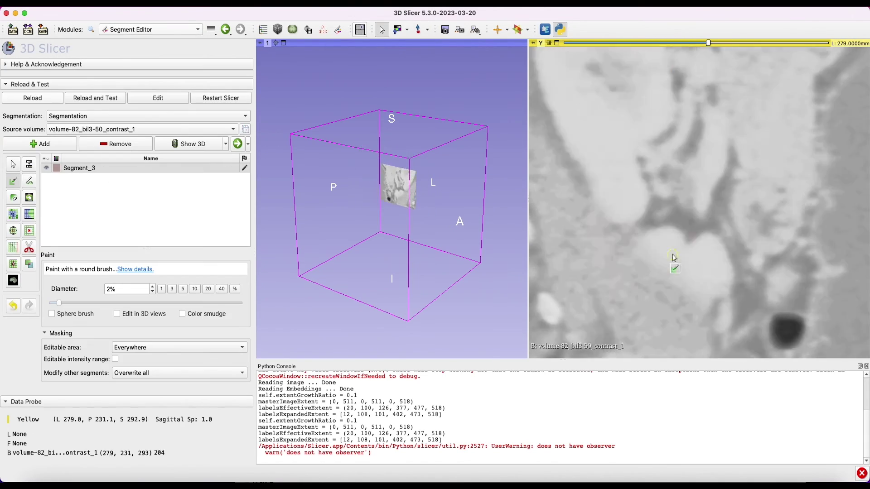
pyautogui.moveTo(702, 253); pyautogui.dragTo(701, 262)
# Step: Select the Paint effect and move to neighbouring sagittal slices
pyautogui.click(149, 29)
pyautogui.click(236, 158)
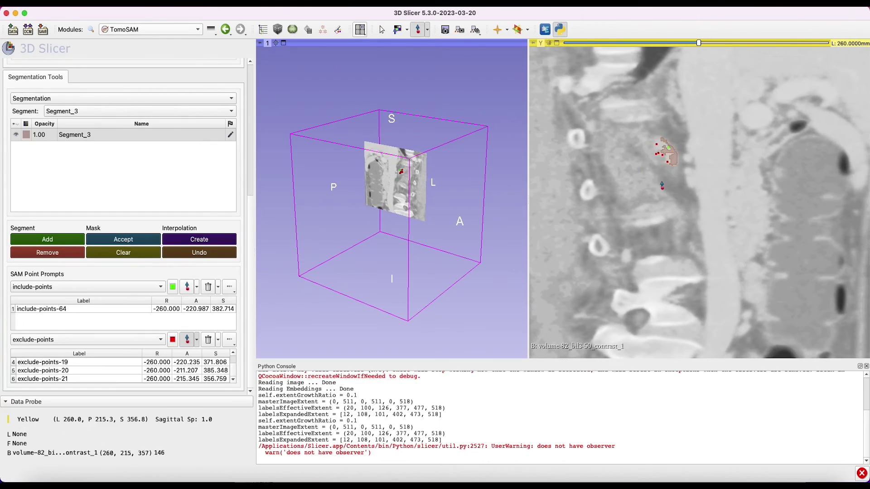
pyautogui.hotkey('ctrl', 'Left')
pyautogui.press('1')
pyautogui.scroll(5, 648, 236)
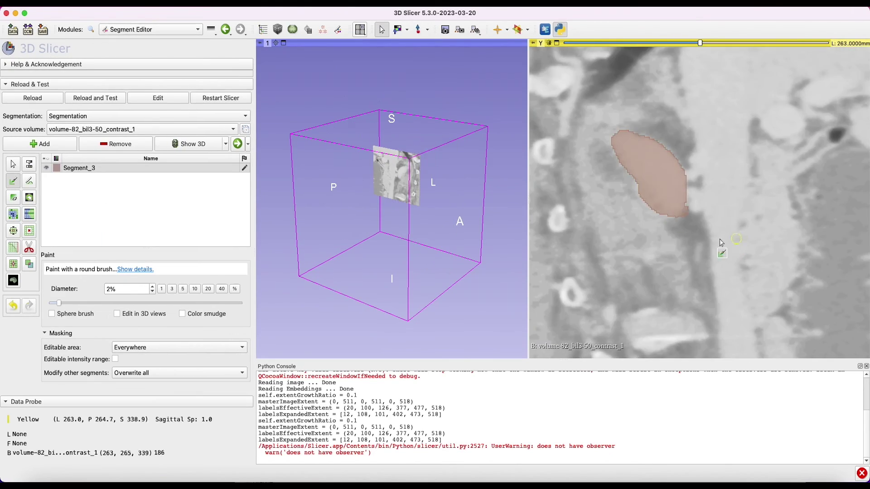
pyautogui.scroll(10, 647, 236)
# Step: Back in TomoSAM, drop two include points to prompt the kidney mask
pyautogui.click(150, 29)
pyautogui.click(235, 227)
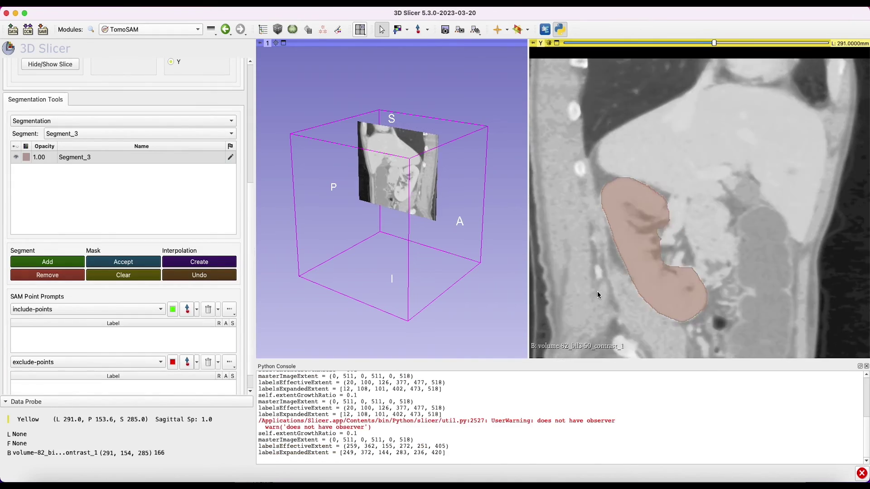
pyautogui.scroll(6, 599, 295)
pyautogui.press('i')
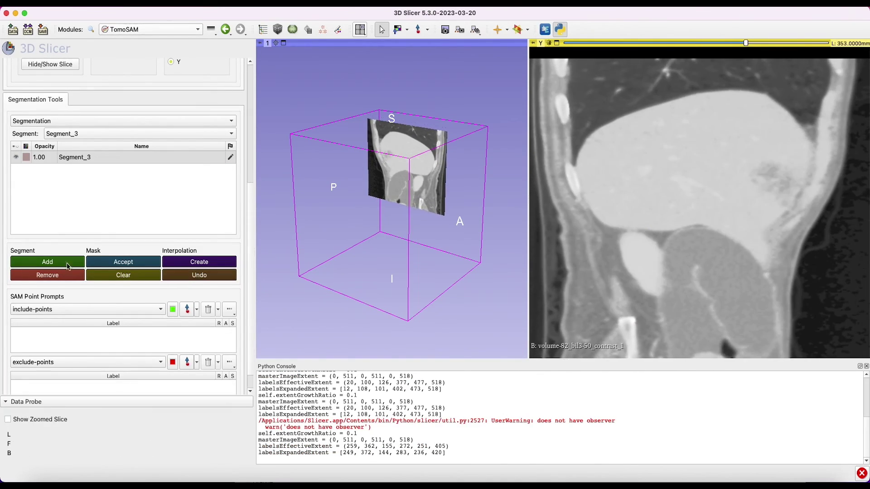
pyautogui.click(585, 215)
pyautogui.click(641, 255)
pyautogui.scroll(4, 626, 286)
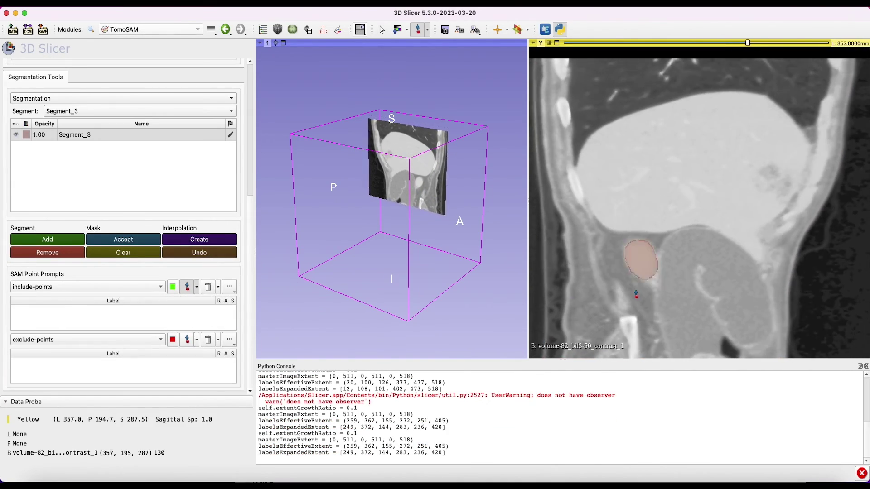
# Step: Touch up the kidney mask with Paint and Erase, then rotate the 3D view
pyautogui.click(225, 29)
pyautogui.click(13, 181)
pyautogui.click(225, 29)
pyautogui.scroll(-7, 741, 86)
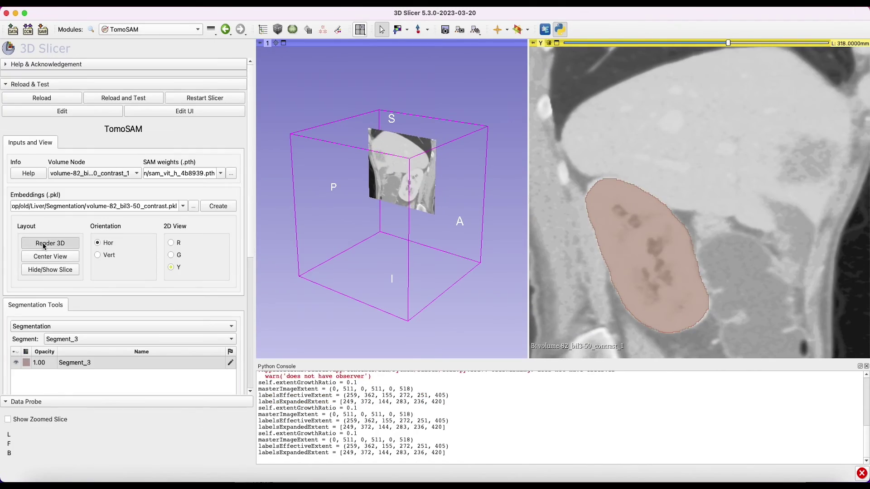
pyautogui.scroll(-6, 660, 292)
pyautogui.press('e')
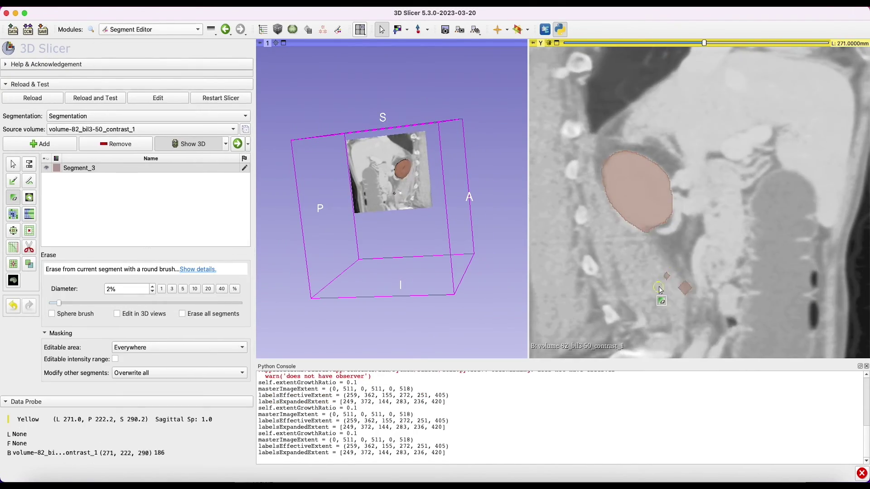
pyautogui.scroll(5, 679, 295)
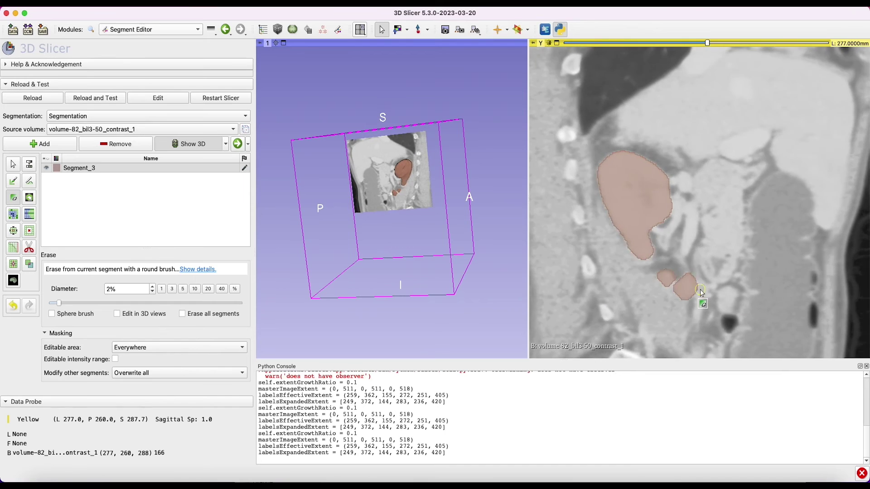
pyautogui.scroll(8, 701, 292)
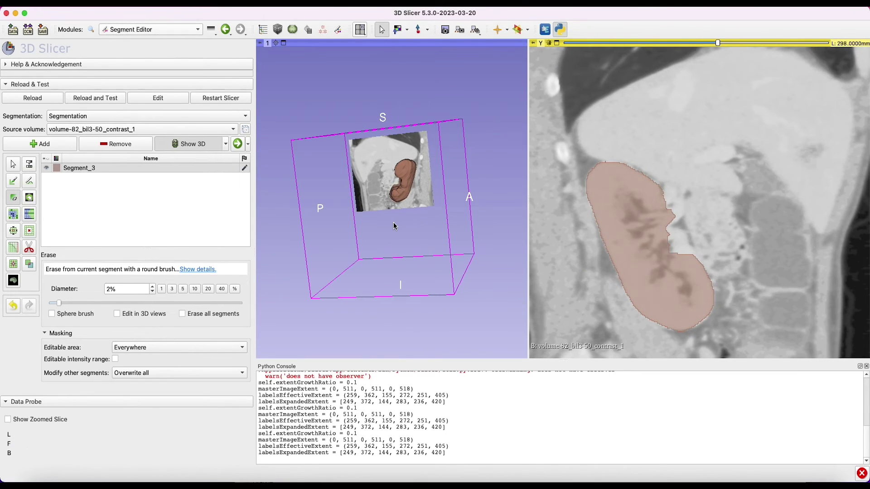
pyautogui.moveTo(394, 222); pyautogui.dragTo(317, 172)
# Step: In TomoSAM, hide the CT slice from the 3D view and rotate to inspect the kidney model
pyautogui.click(158, 29)
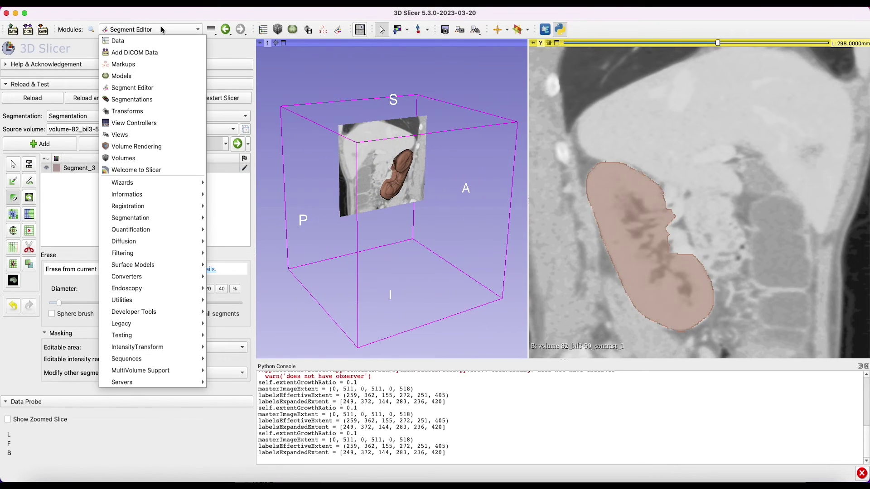
pyautogui.moveTo(136, 218)
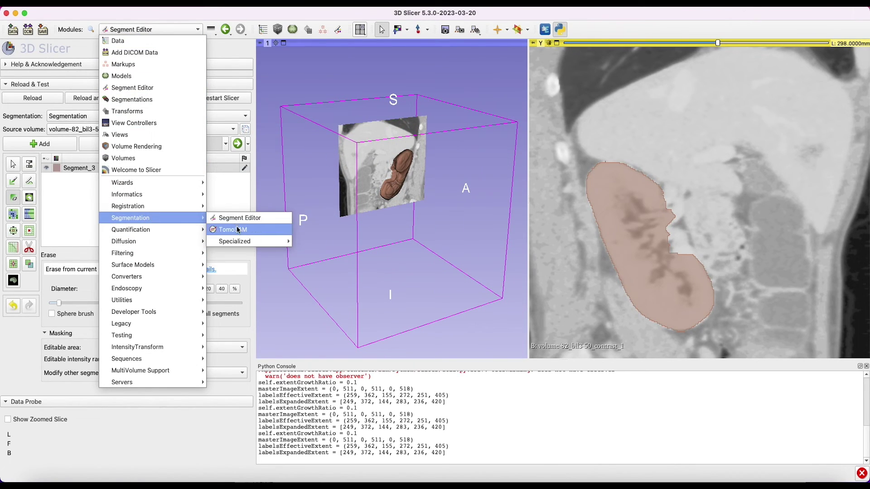
pyautogui.click(236, 230)
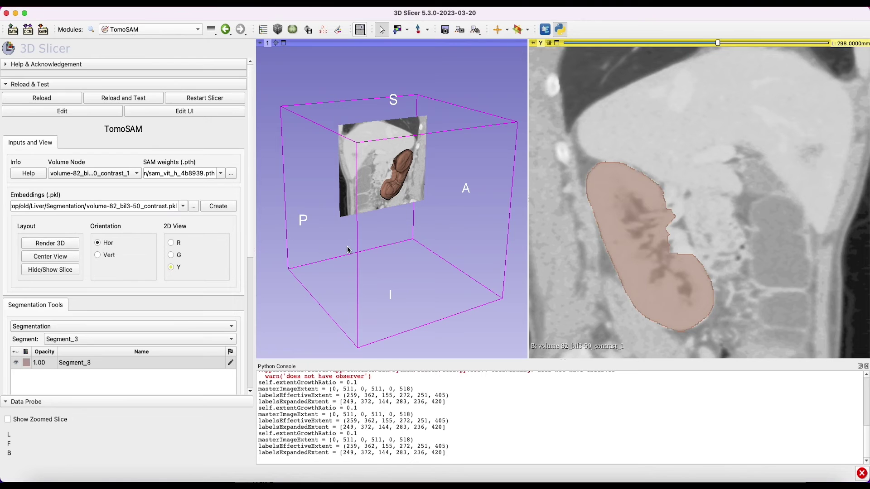
pyautogui.click(45, 270)
pyautogui.moveTo(340, 242); pyautogui.dragTo(371, 254)
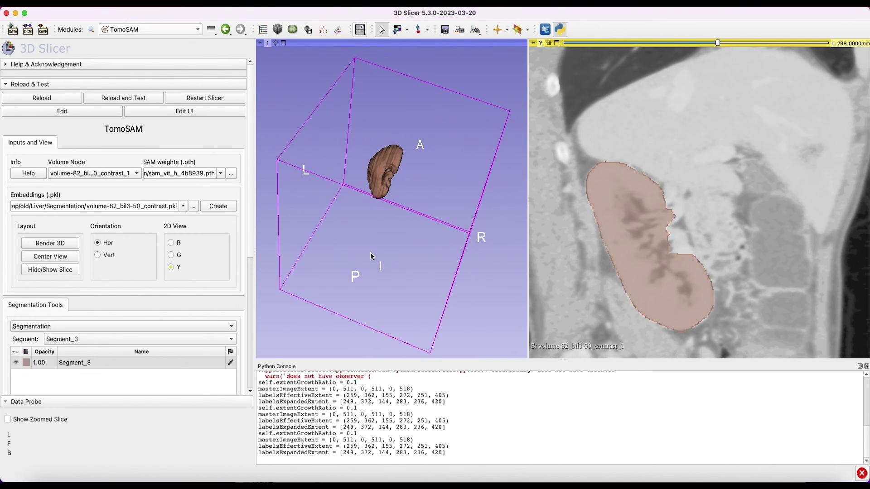
pyautogui.click(128, 35)
pyautogui.click(131, 87)
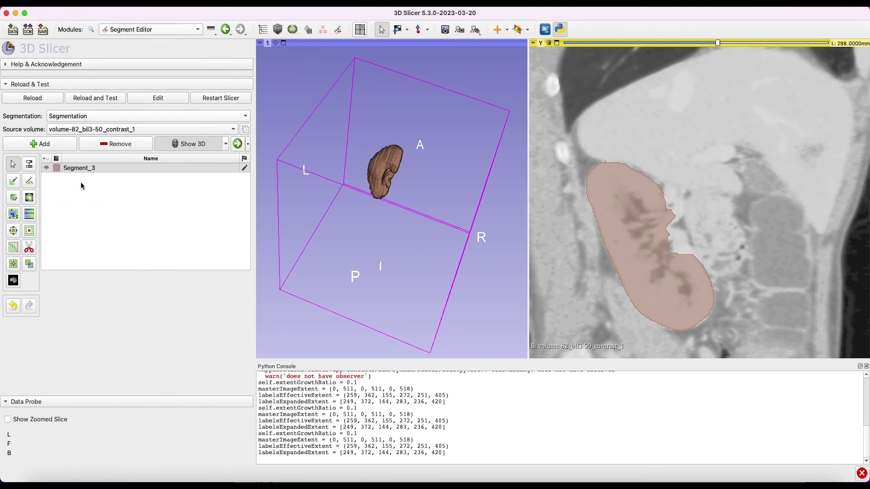
# Step: Apply Gaussian Smoothing with 2.0 mm standard deviation to the kidney and inspect it in 3D
pyautogui.click(12, 251)
pyautogui.click(151, 284)
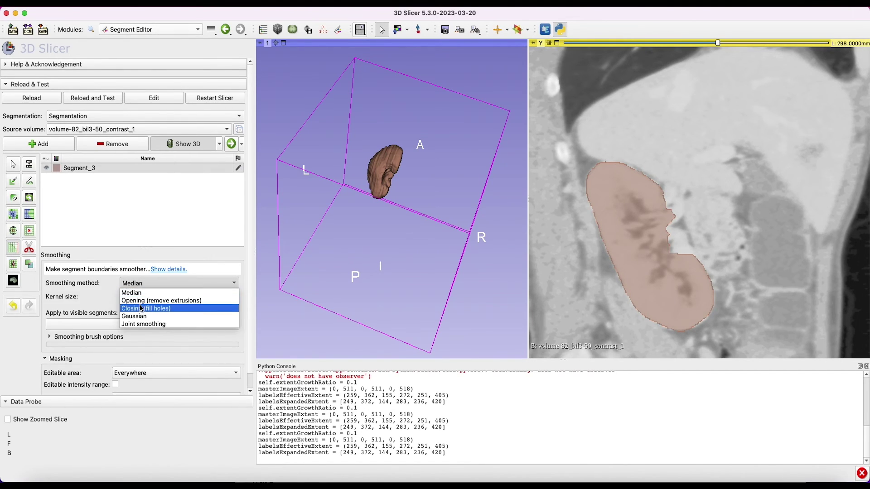
pyautogui.click(140, 316)
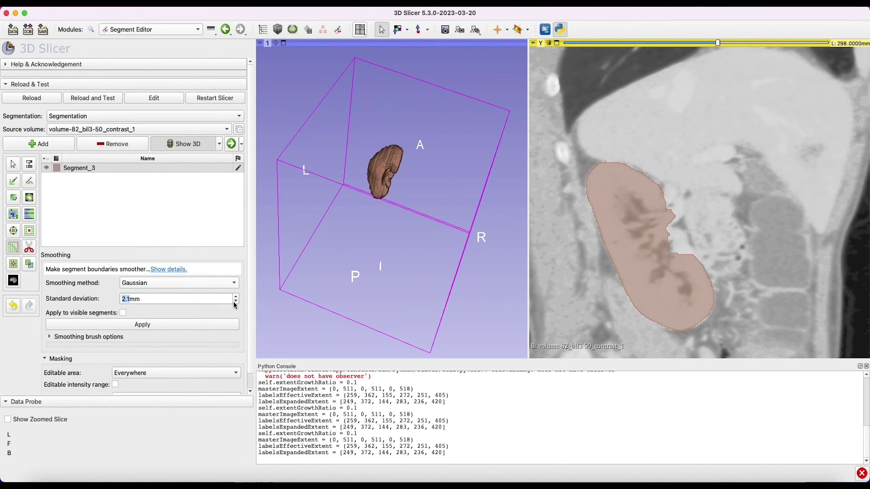
pyautogui.click(186, 323)
pyautogui.moveTo(426, 181); pyautogui.dragTo(430, 138)
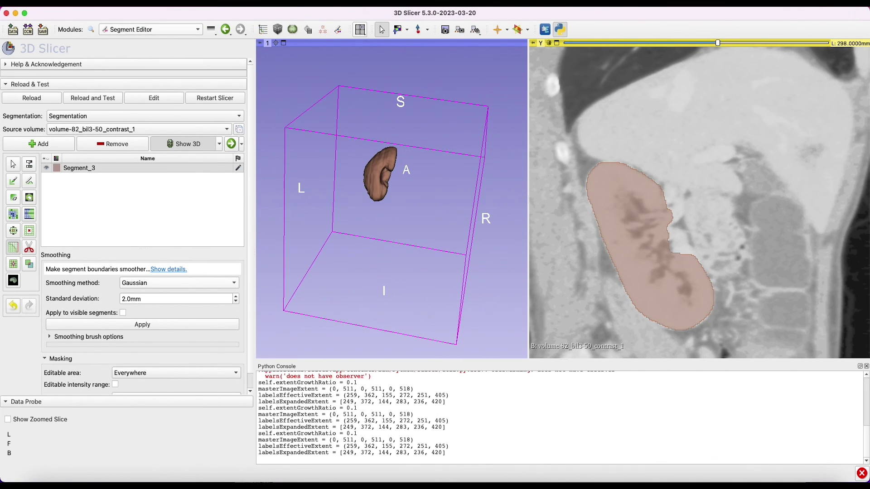